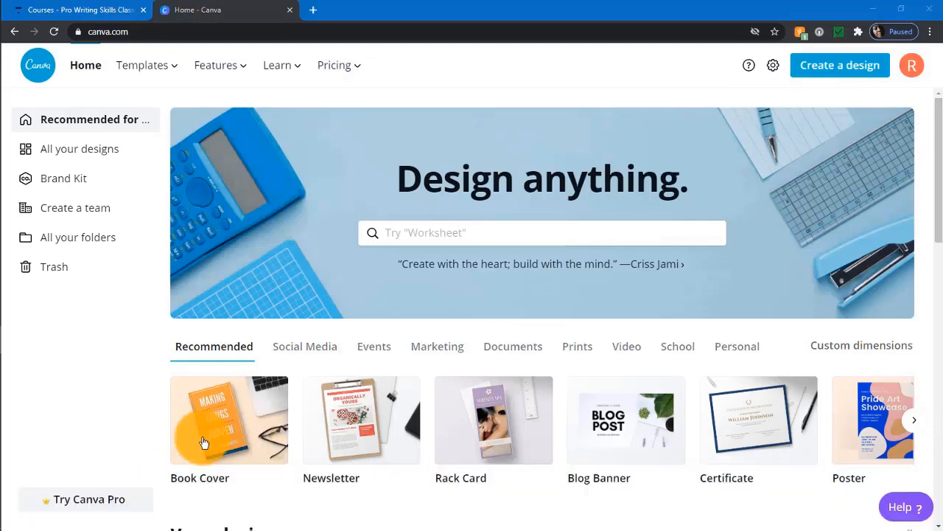
Browse the Book Cover templates to find the Yellow Black Typography Book Cover.
{"action": "left_click", "coordinate": [214, 433]}
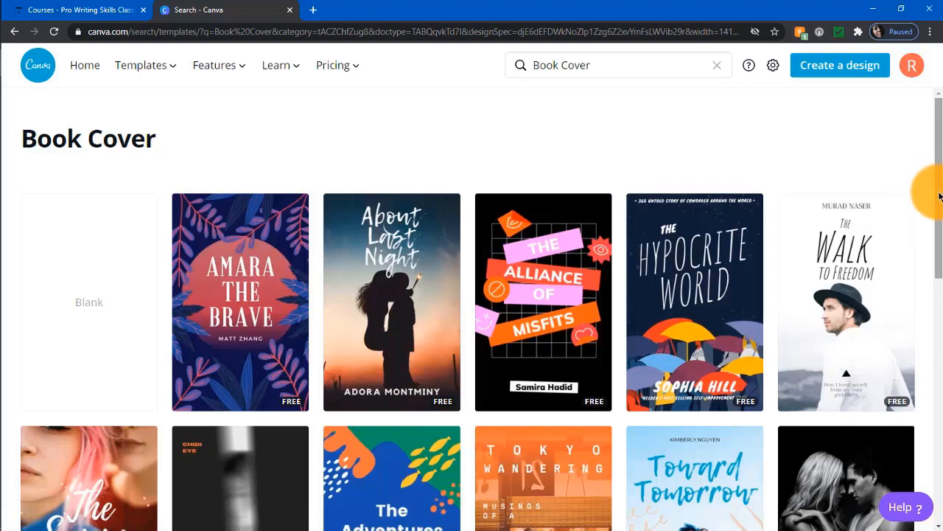
{"action": "left_click_drag", "start_coordinate": [939, 196], "coordinate": [927, 362]}
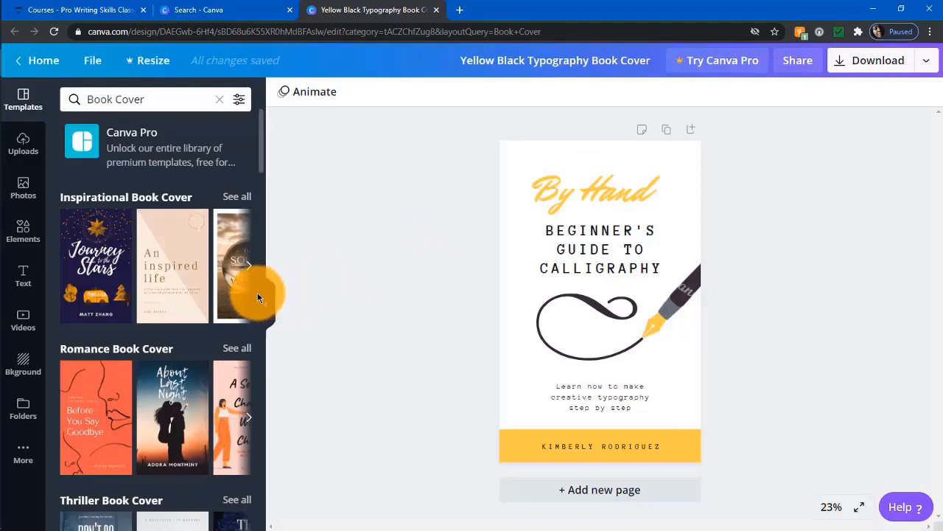
{"action": "scroll", "coordinate": [257, 292], "scroll_direction": "down", "scroll_amount": 2}
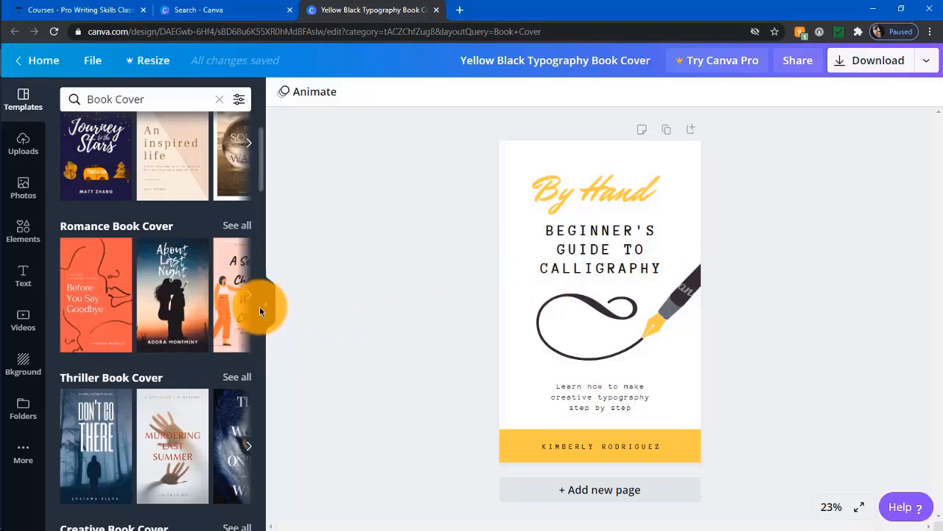
{"action": "scroll", "coordinate": [260, 306], "scroll_direction": "down", "scroll_amount": 5}
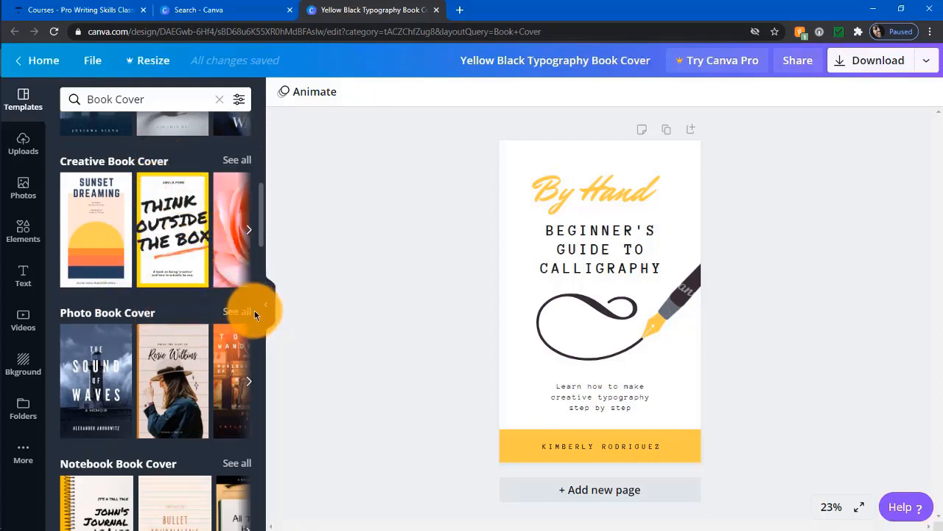
{"action": "scroll", "coordinate": [255, 310], "scroll_direction": "down", "scroll_amount": 6}
{"action": "scroll", "coordinate": [254, 315], "scroll_direction": "down", "scroll_amount": 3}
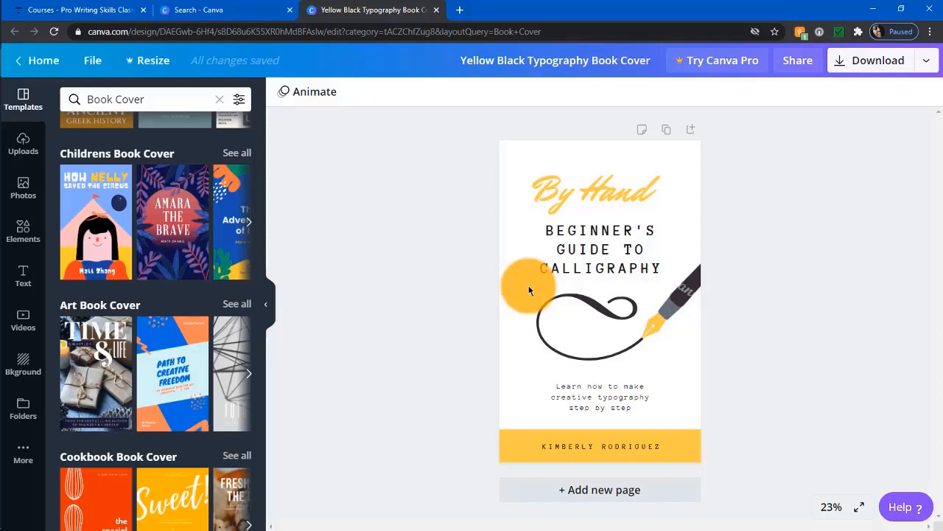
{"action": "left_click", "coordinate": [618, 196]}
Replace the 'By Hand' script line with 'Grants'.
{"action": "left_click", "coordinate": [625, 199]}
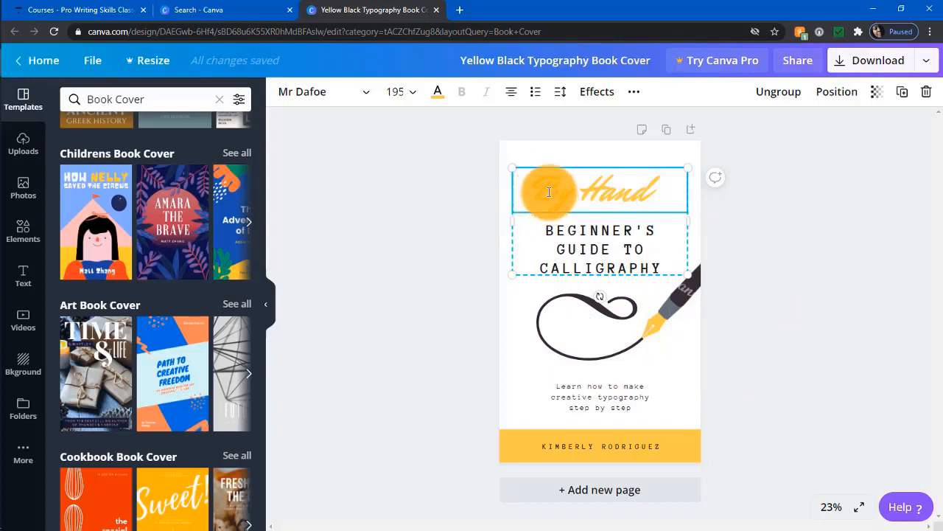
{"action": "left_click_drag", "start_coordinate": [534, 193], "coordinate": [658, 185]}
{"action": "left_click_drag", "start_coordinate": [535, 193], "coordinate": [673, 187]}
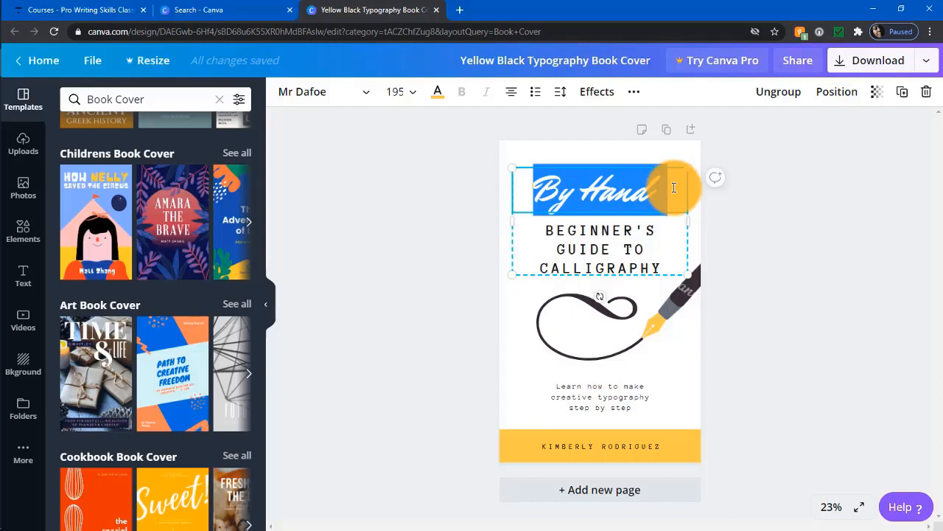
{"action": "type", "text": "Grants"}
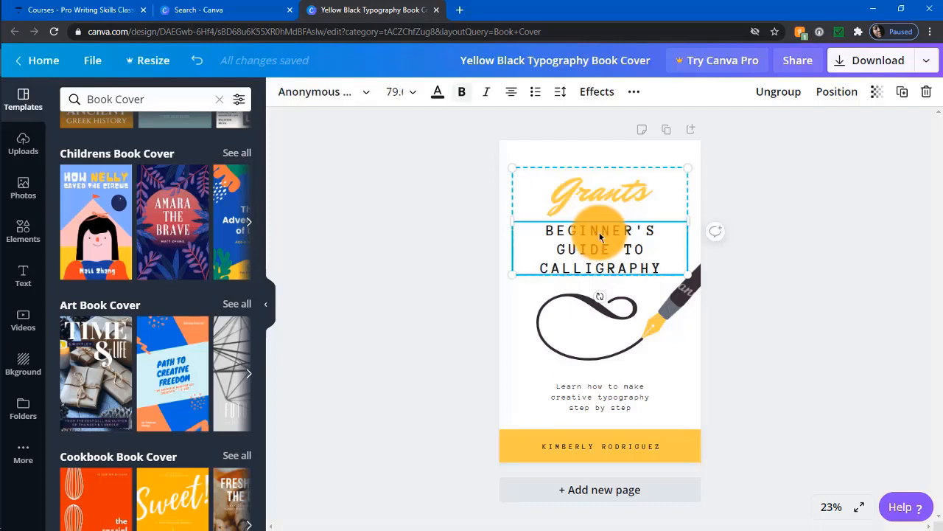
Select the swirl, pen and cover page, and bring up the page background colour choices.
{"action": "left_click", "coordinate": [597, 309]}
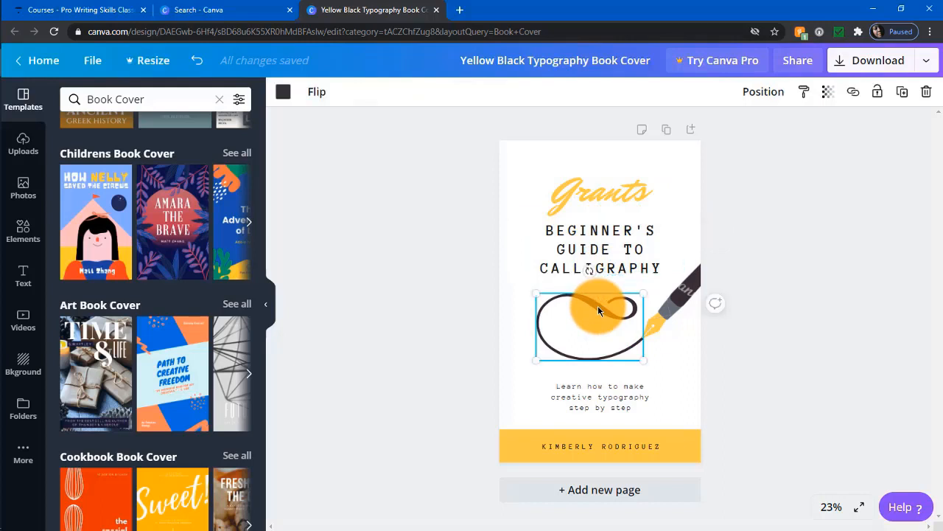
{"action": "left_click", "coordinate": [671, 296]}
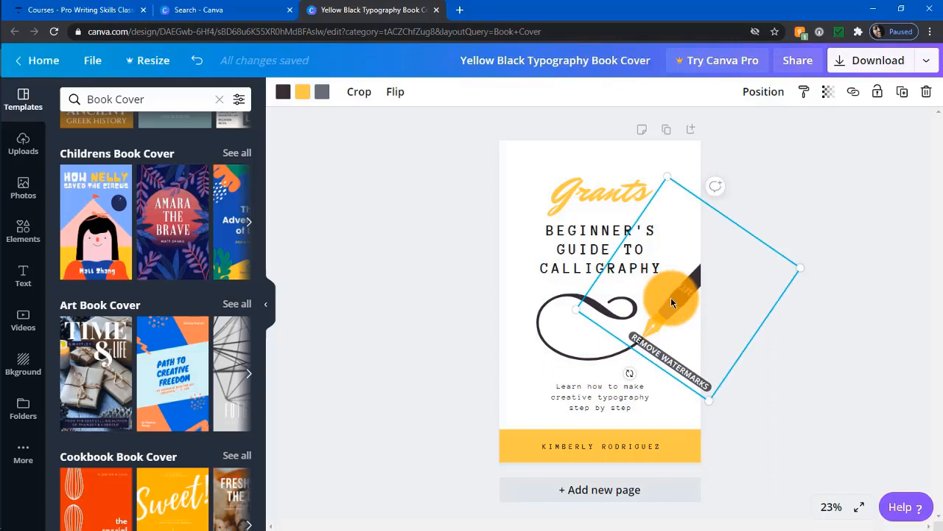
{"action": "left_click", "coordinate": [526, 155]}
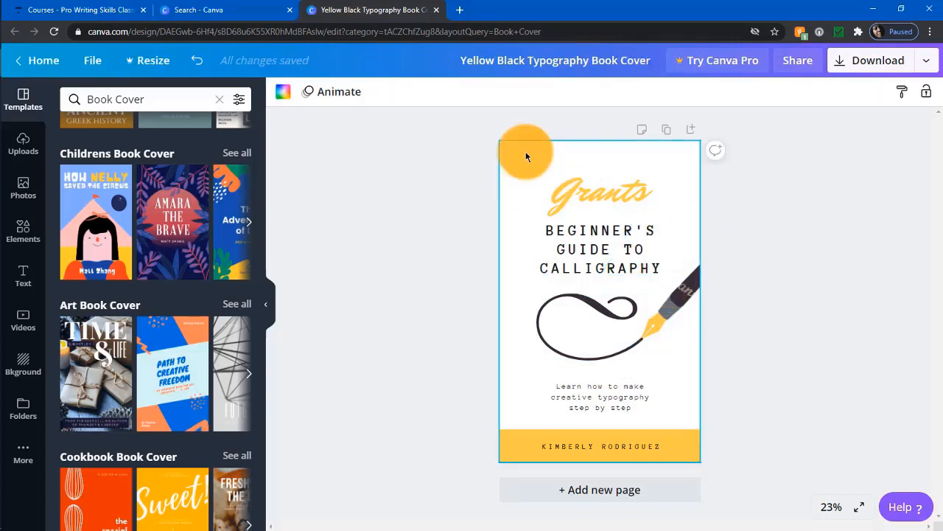
{"action": "left_click", "coordinate": [284, 92]}
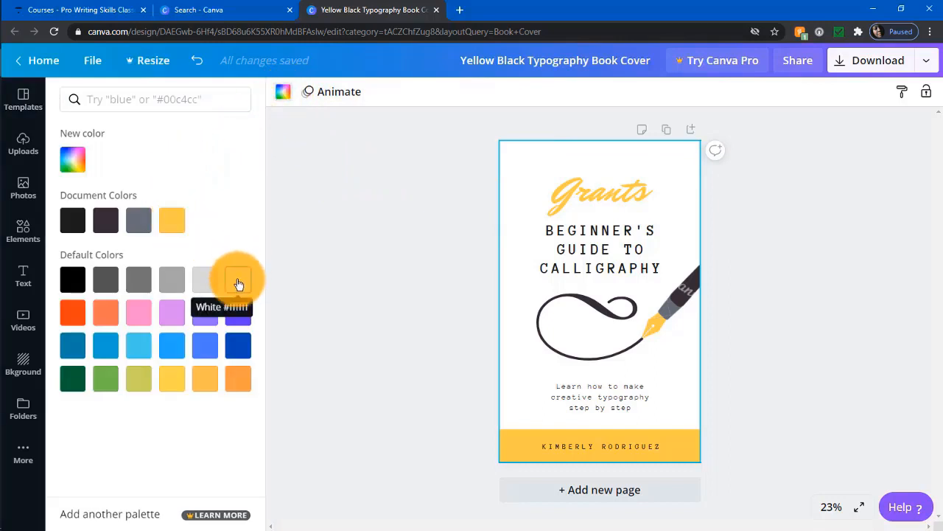
{"action": "left_click", "coordinate": [207, 381]}
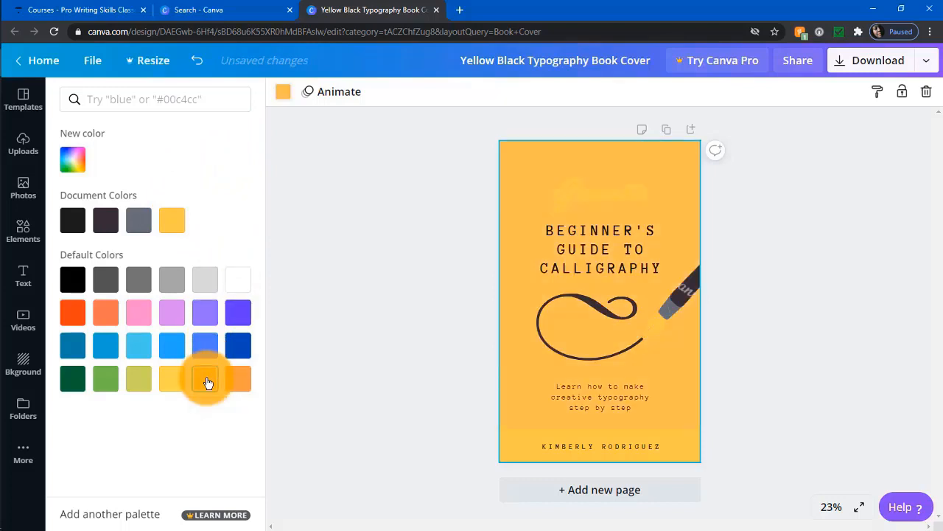
{"action": "left_click", "coordinate": [174, 386]}
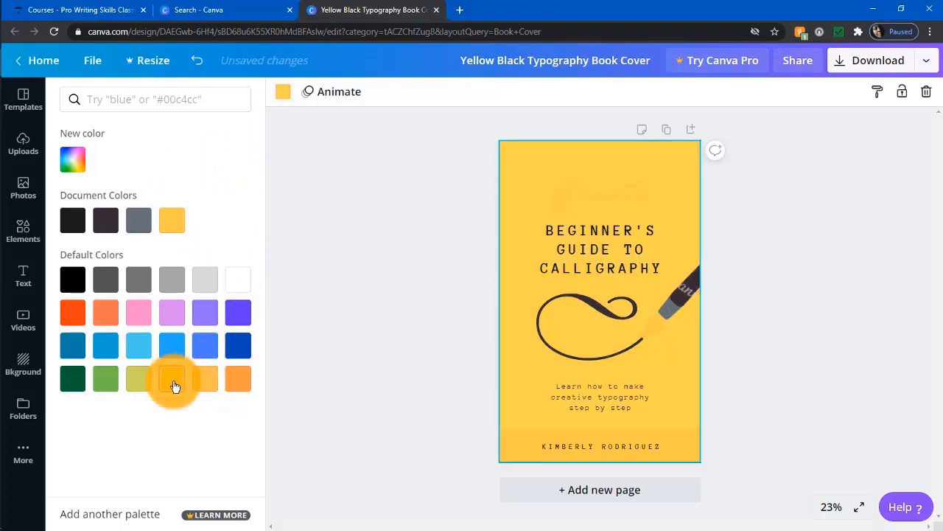
{"action": "left_click", "coordinate": [140, 317]}
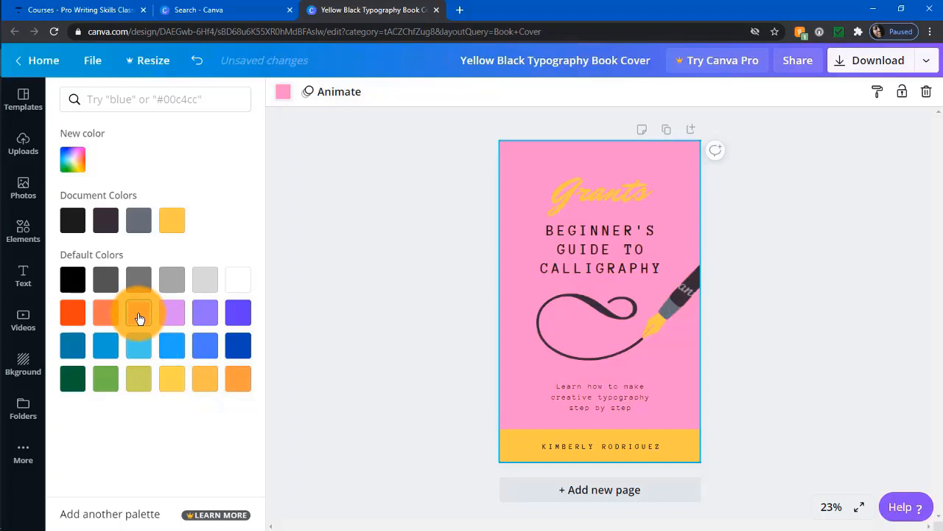
{"action": "left_click", "coordinate": [208, 284]}
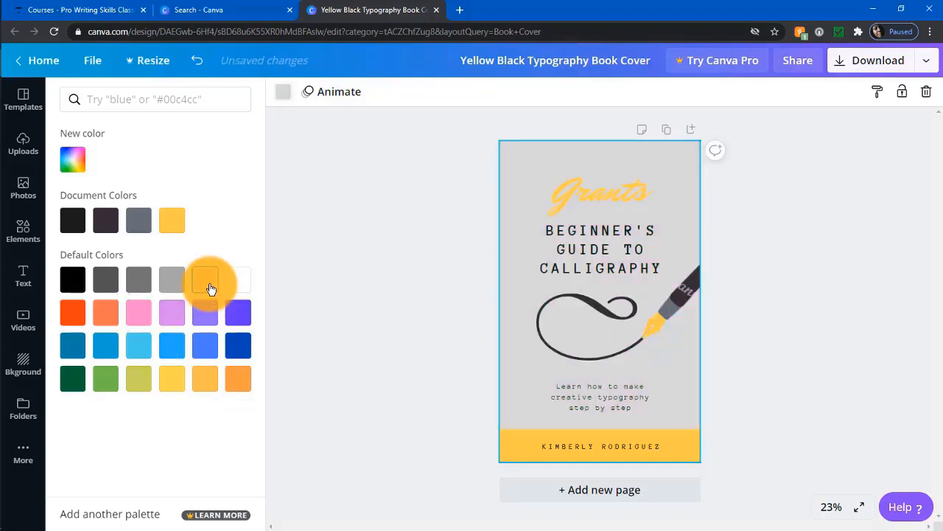
{"action": "left_click", "coordinate": [243, 282]}
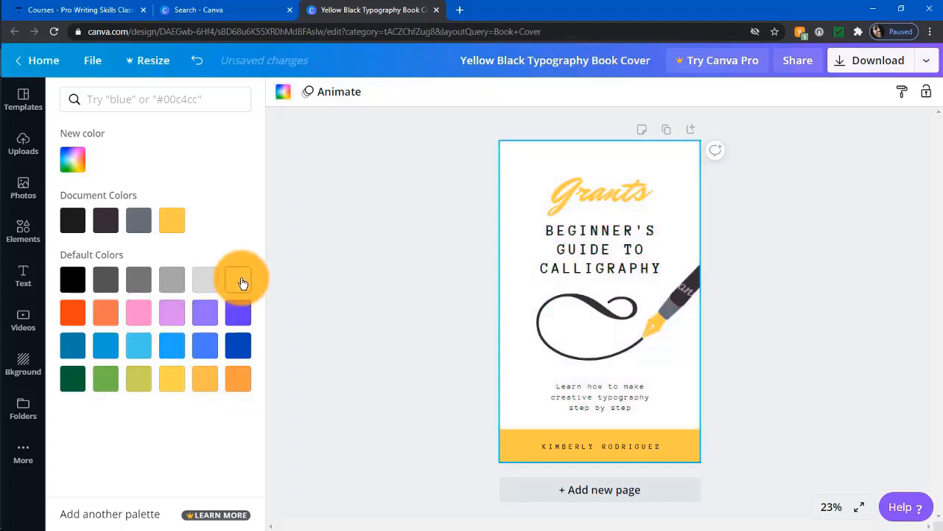
{"action": "left_click", "coordinate": [327, 217]}
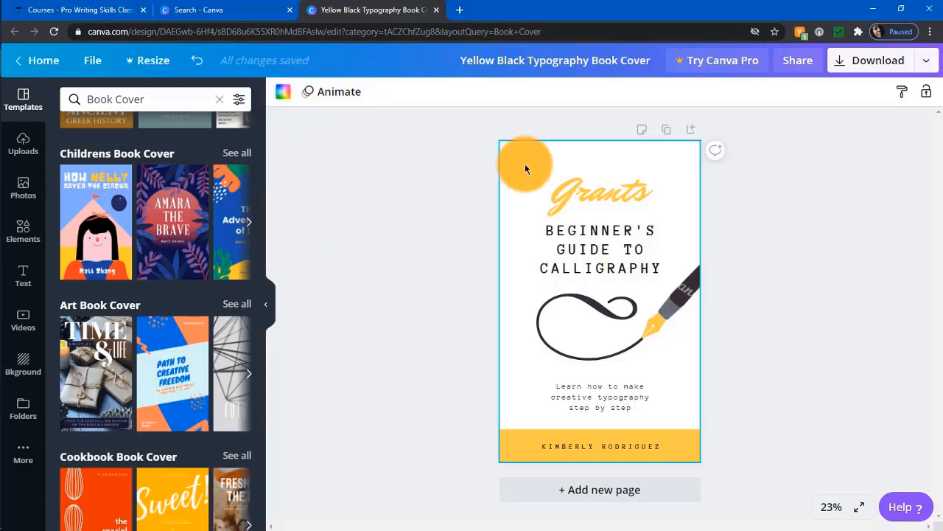
Replace the author name in the yellow bar with the new author's name.
{"action": "left_click", "coordinate": [691, 292]}
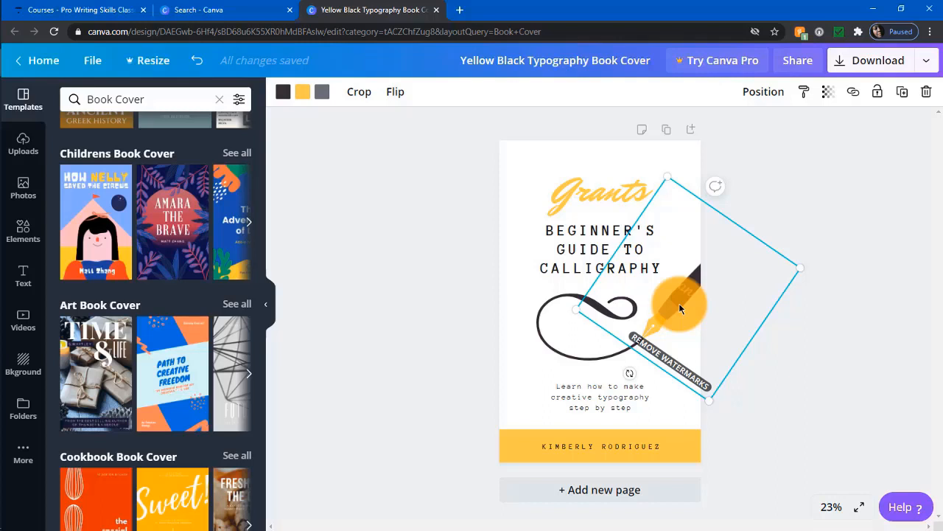
{"action": "left_click", "coordinate": [602, 442]}
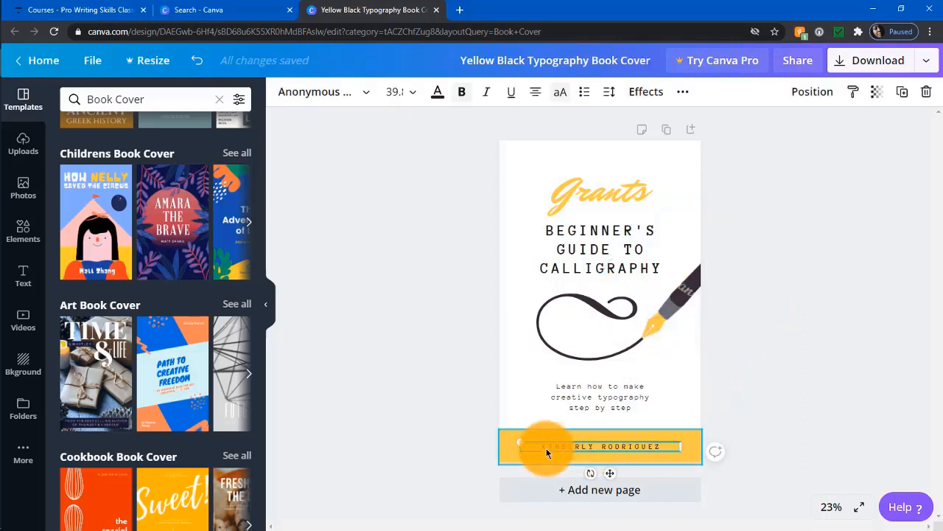
{"action": "left_click_drag", "start_coordinate": [543, 445], "coordinate": [670, 446]}
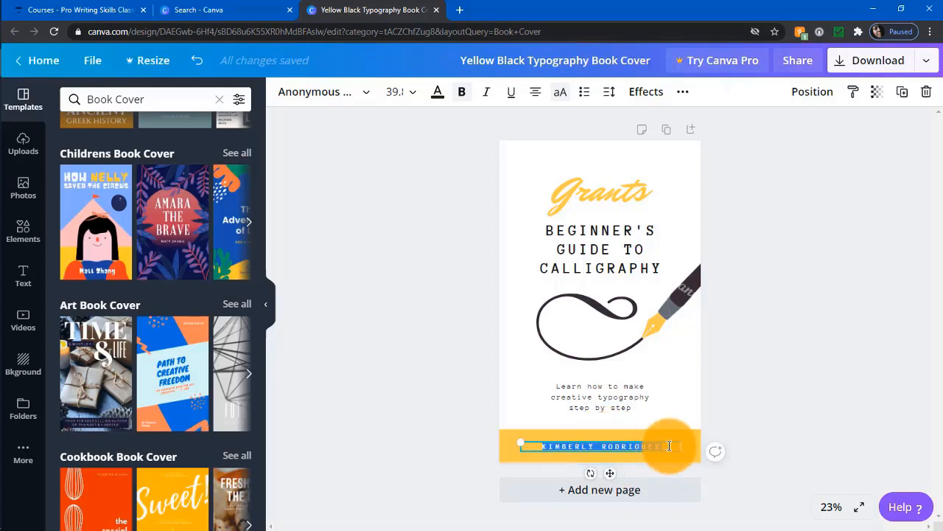
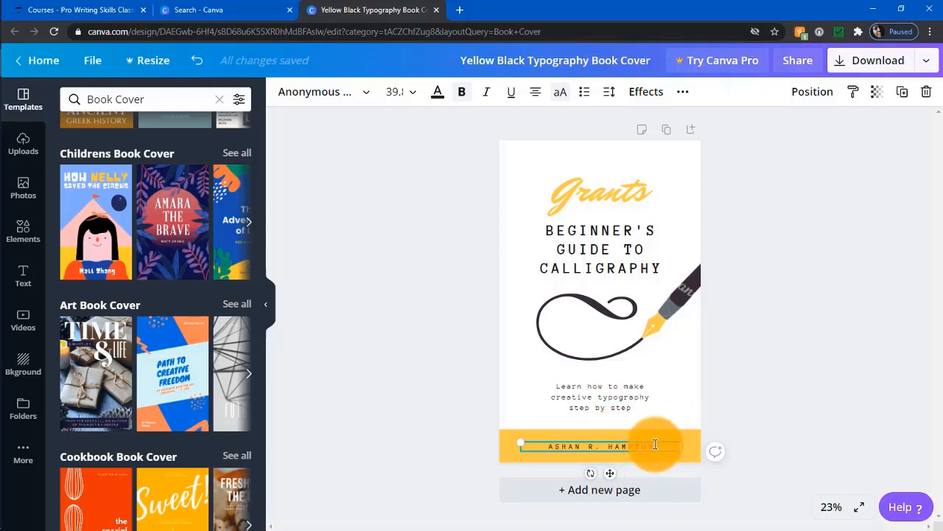
Set the new author name to font size 42.
{"action": "left_click_drag", "start_coordinate": [655, 448], "coordinate": [543, 452]}
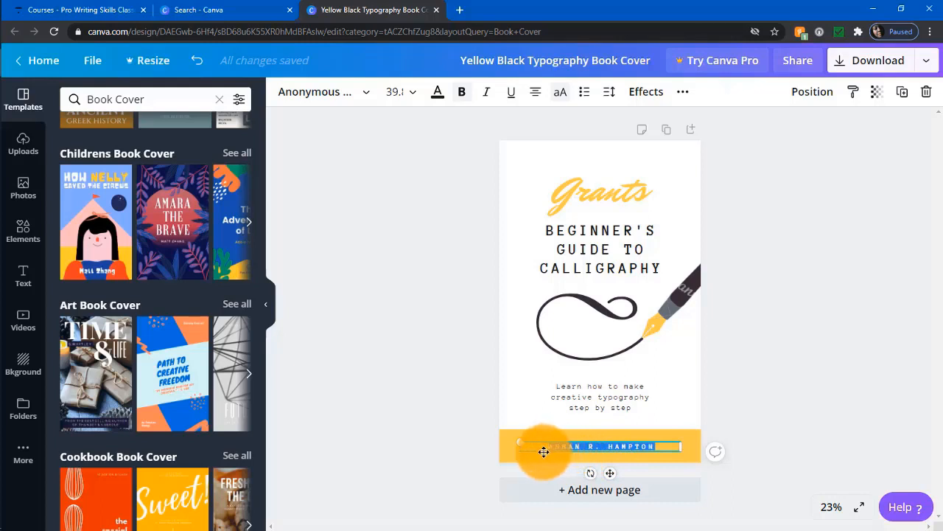
{"action": "left_click", "coordinate": [416, 94]}
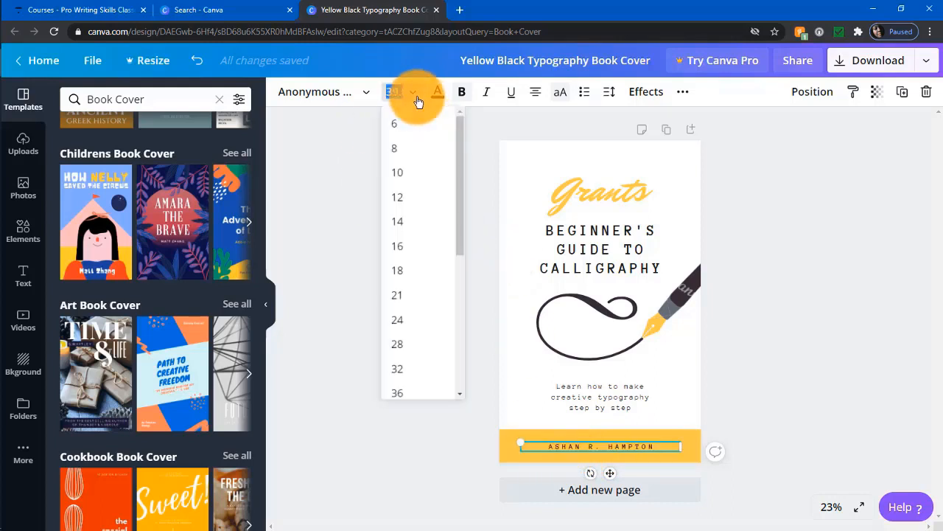
{"action": "scroll", "coordinate": [454, 242], "scroll_direction": "down", "scroll_amount": 4}
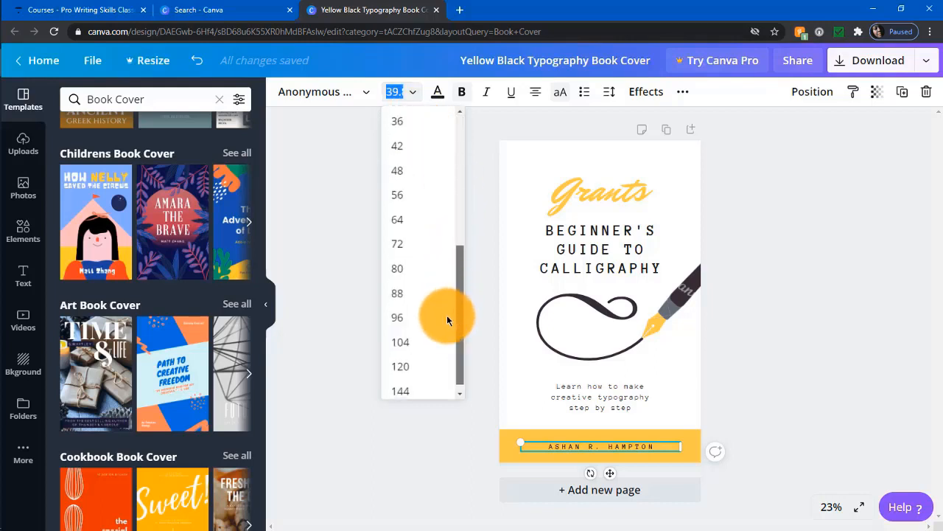
{"action": "left_click", "coordinate": [400, 146]}
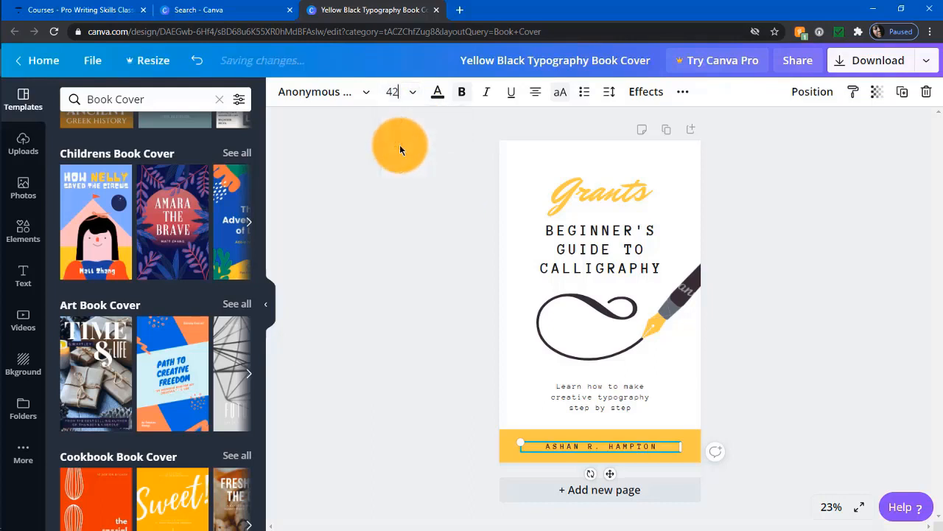
Apply the Arimo font to the author name in the yellow band.
{"action": "left_click", "coordinate": [367, 100]}
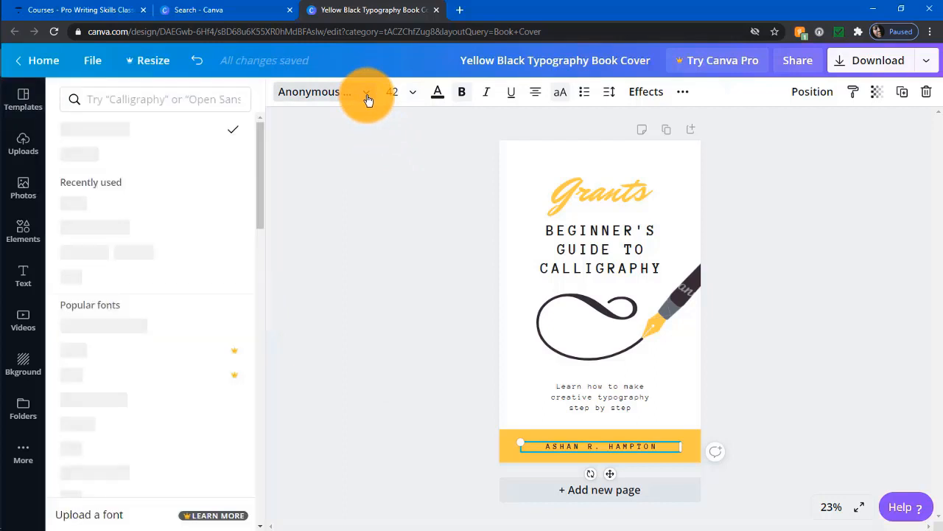
{"action": "left_click_drag", "start_coordinate": [260, 173], "coordinate": [251, 243]}
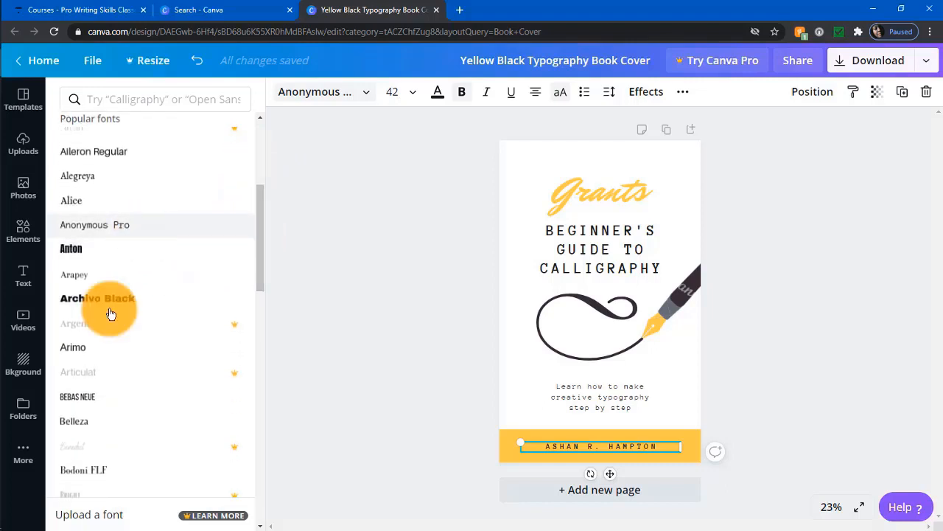
{"action": "left_click", "coordinate": [83, 355]}
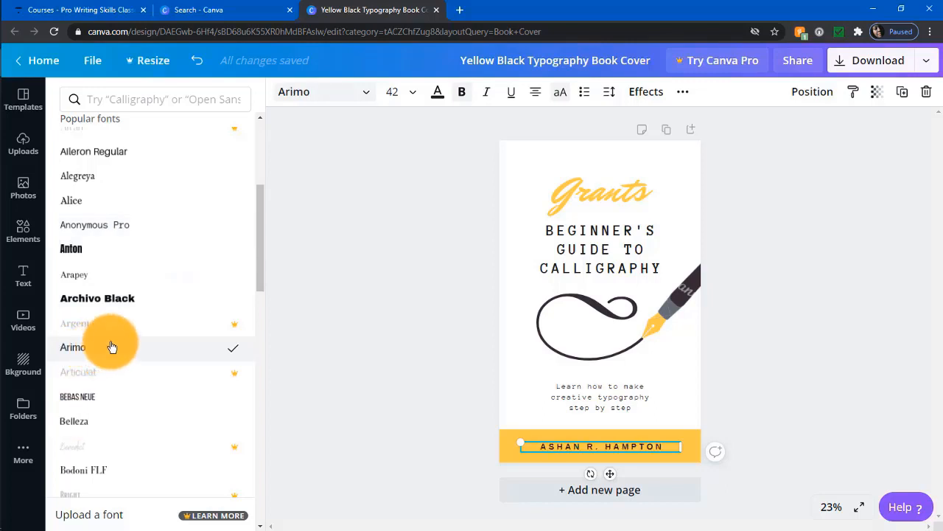
{"action": "left_click", "coordinate": [452, 235]}
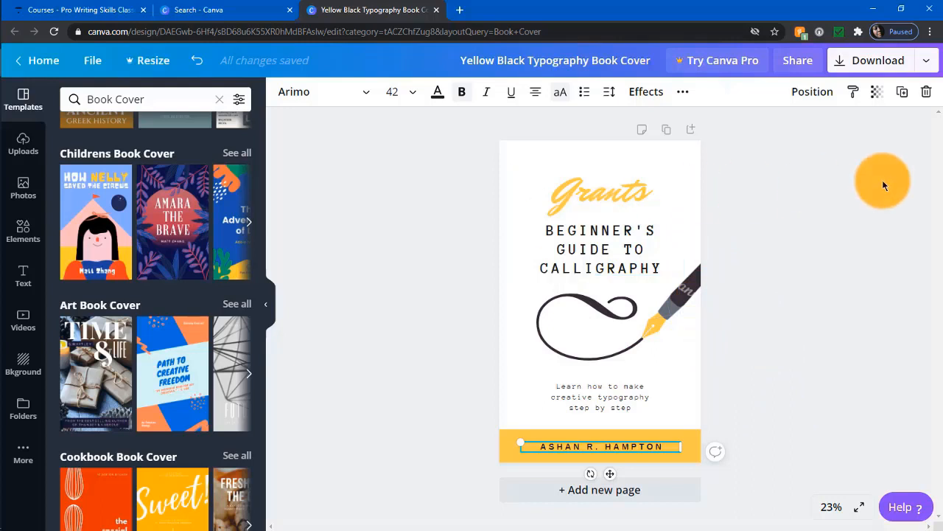
Search Elements for 'typewriter' and place a typewriter graphic on the cover.
{"action": "left_click", "coordinate": [24, 231]}
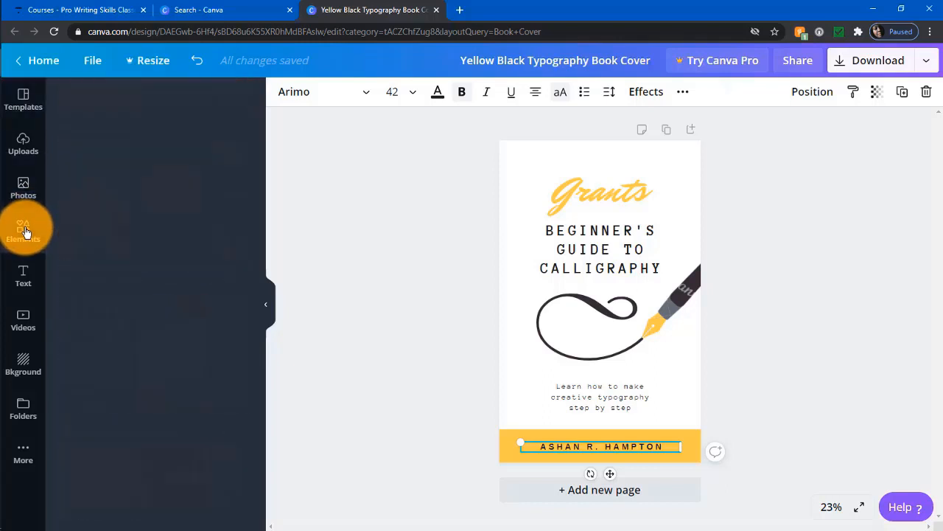
{"action": "left_click", "coordinate": [162, 98]}
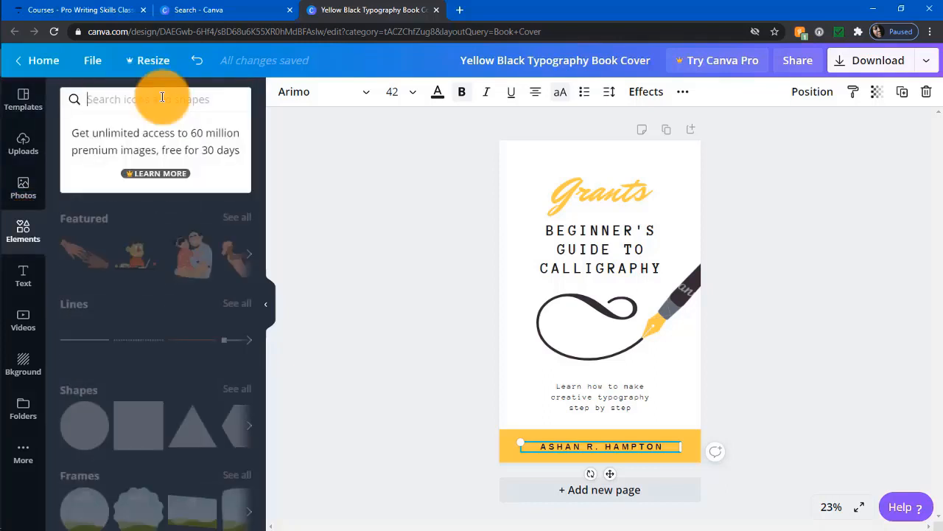
{"action": "type", "text": "t"}
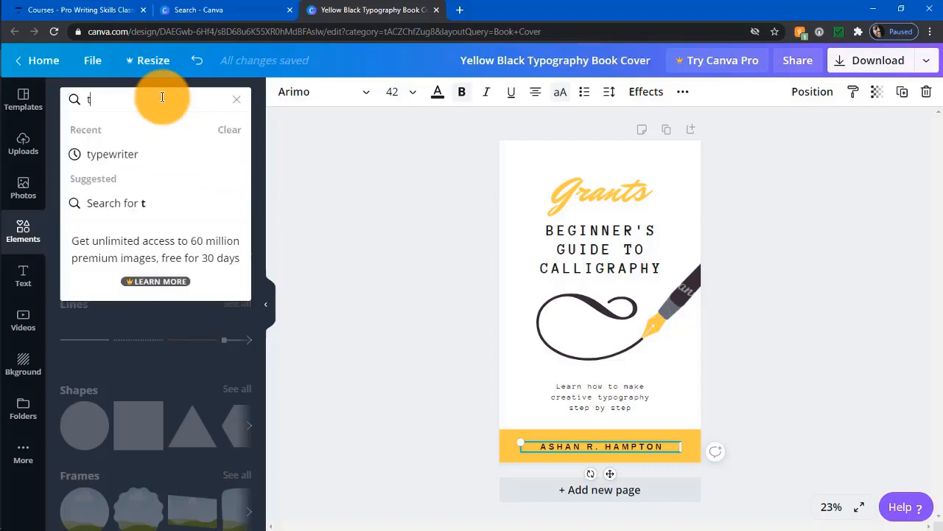
{"action": "type", "text": "ypewriter"}
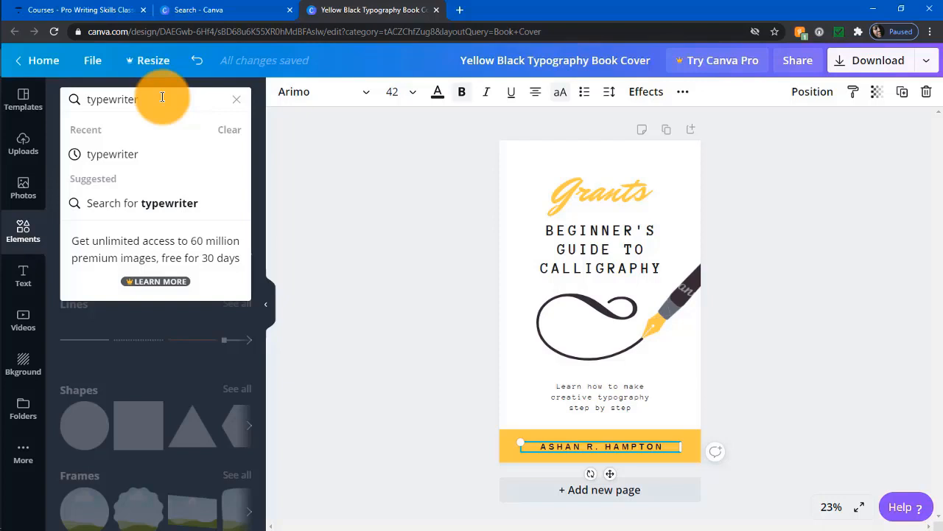
{"action": "key", "text": "Return"}
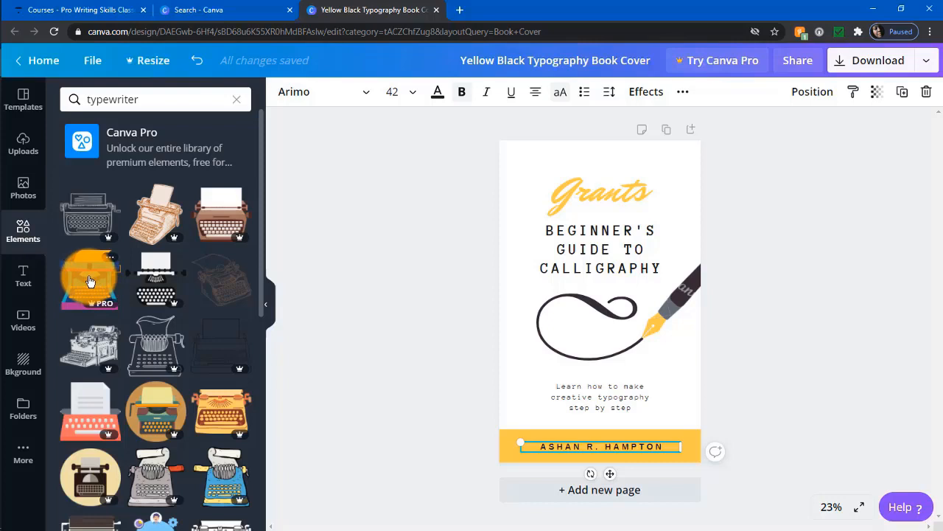
{"action": "left_click_drag", "start_coordinate": [89, 281], "coordinate": [584, 321]}
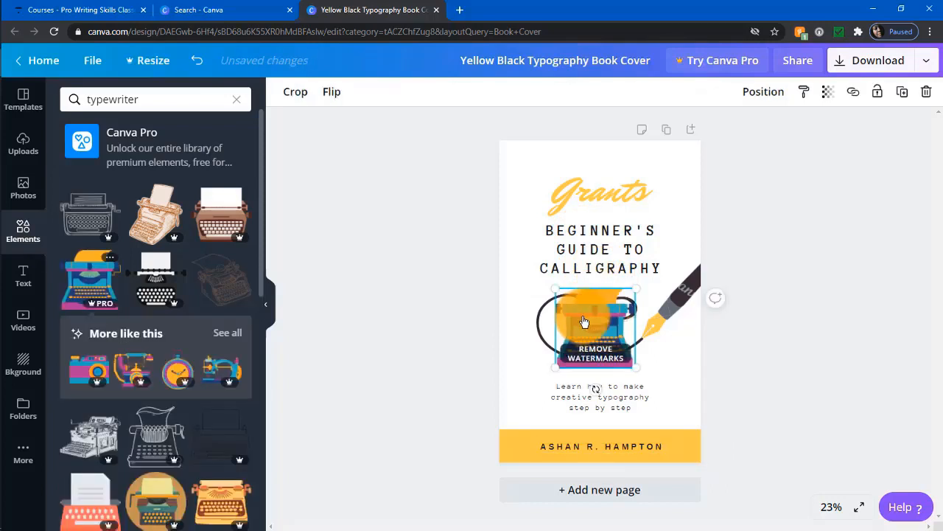
{"action": "left_click_drag", "start_coordinate": [601, 263], "coordinate": [588, 169]}
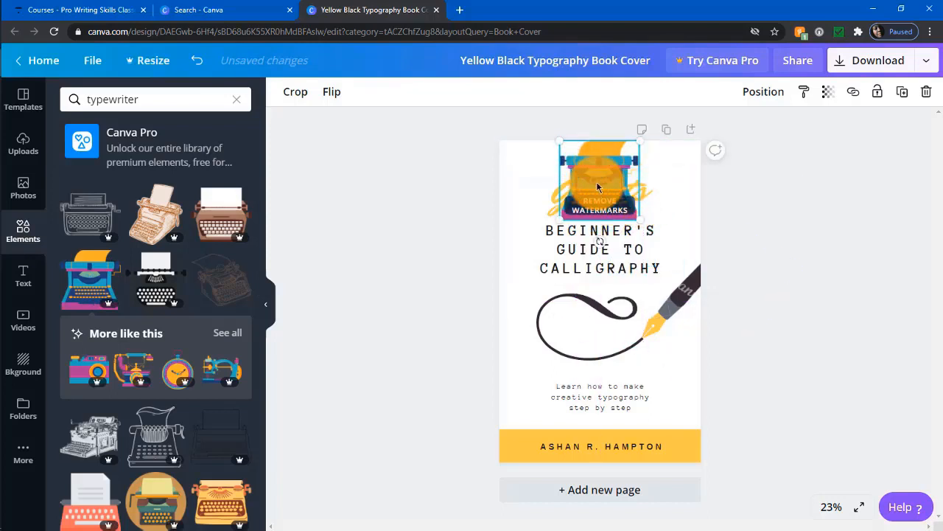
{"action": "left_click_drag", "start_coordinate": [597, 181], "coordinate": [578, 337]}
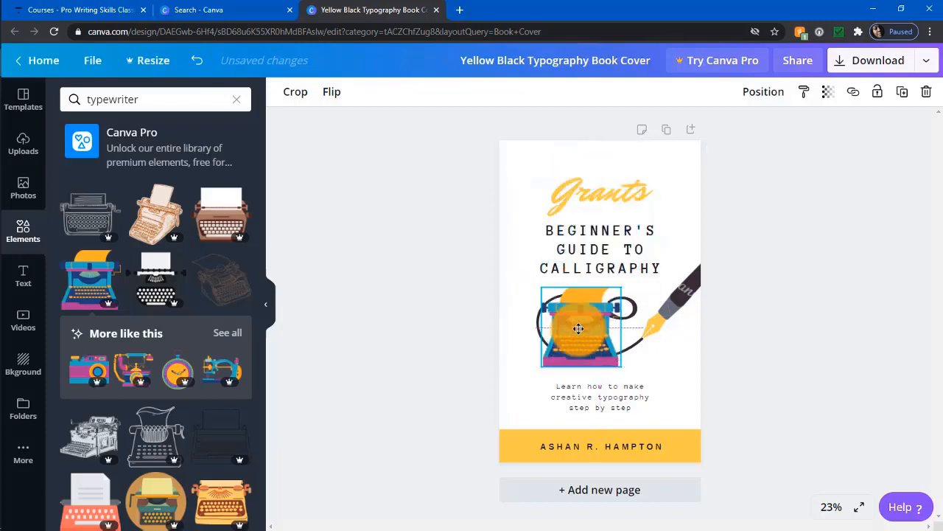
Nudge the BEGINNER'S GUIDE TO CALLIGRAPHY title down below the typewriter.
{"action": "left_click", "coordinate": [616, 193]}
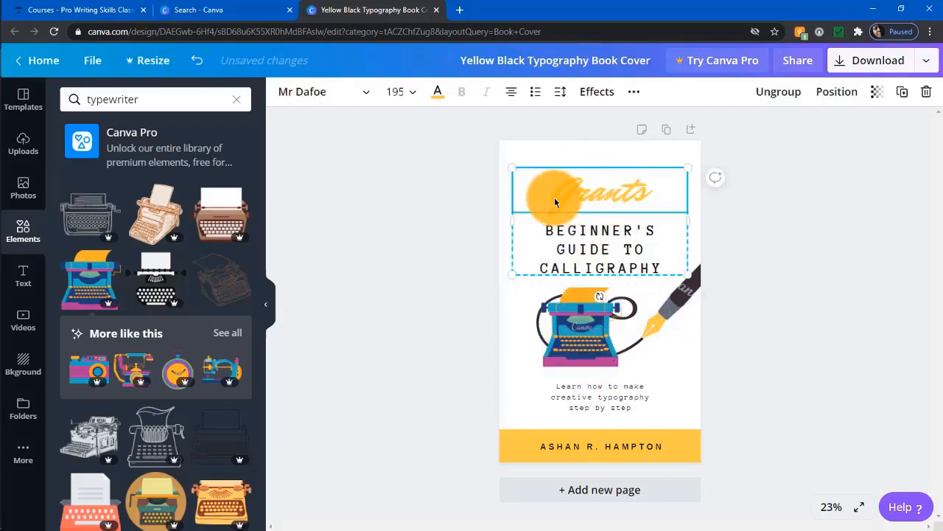
{"action": "left_click_drag", "start_coordinate": [555, 197], "coordinate": [669, 185]}
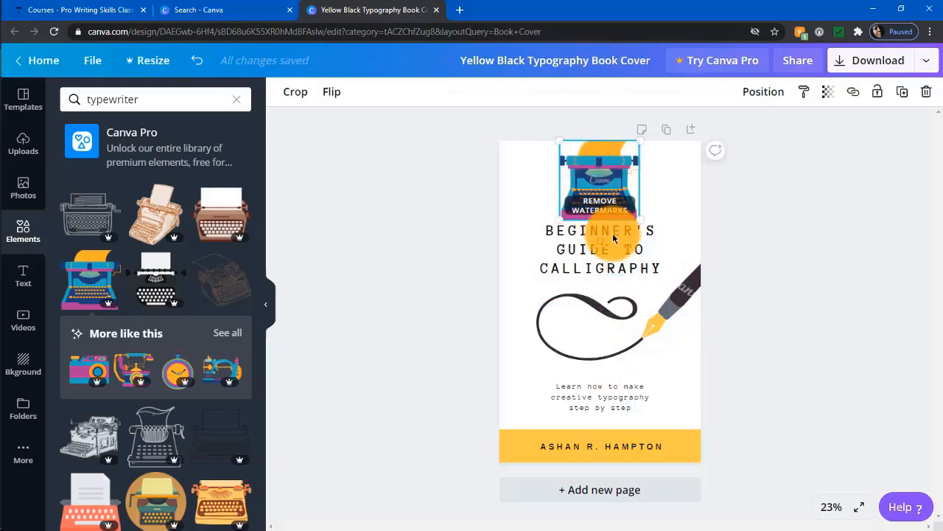
{"action": "left_click", "coordinate": [556, 258]}
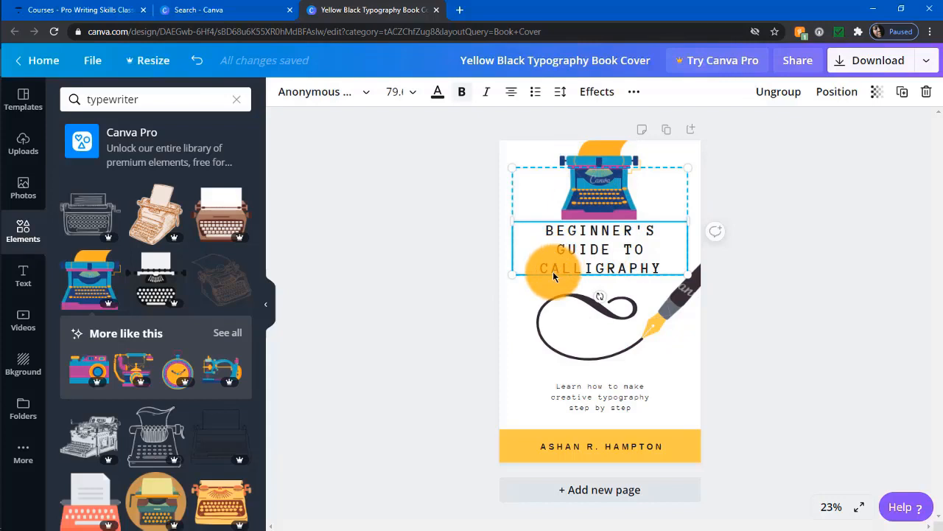
{"action": "left_click_drag", "start_coordinate": [553, 271], "coordinate": [554, 273]}
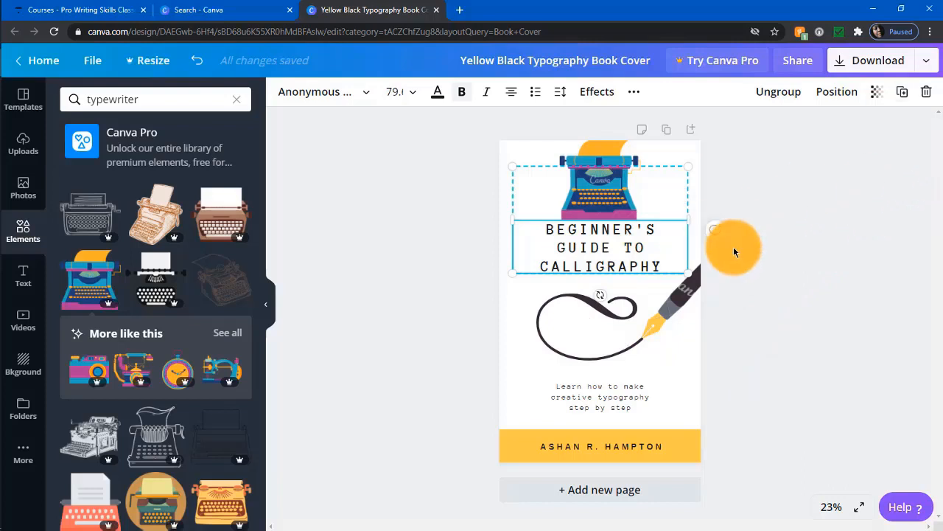
Download a free watermarked PDF Standard draft of the cover.
{"action": "left_click", "coordinate": [926, 65]}
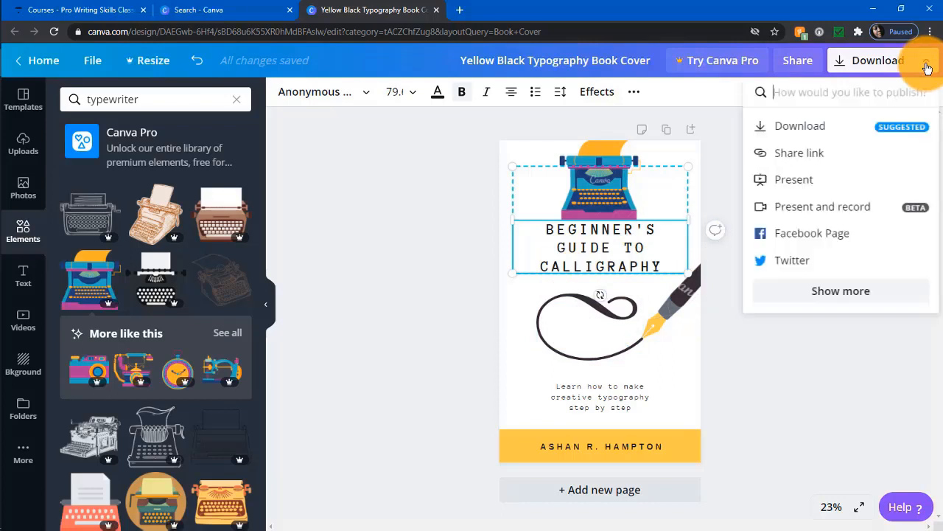
{"action": "left_click", "coordinate": [821, 131]}
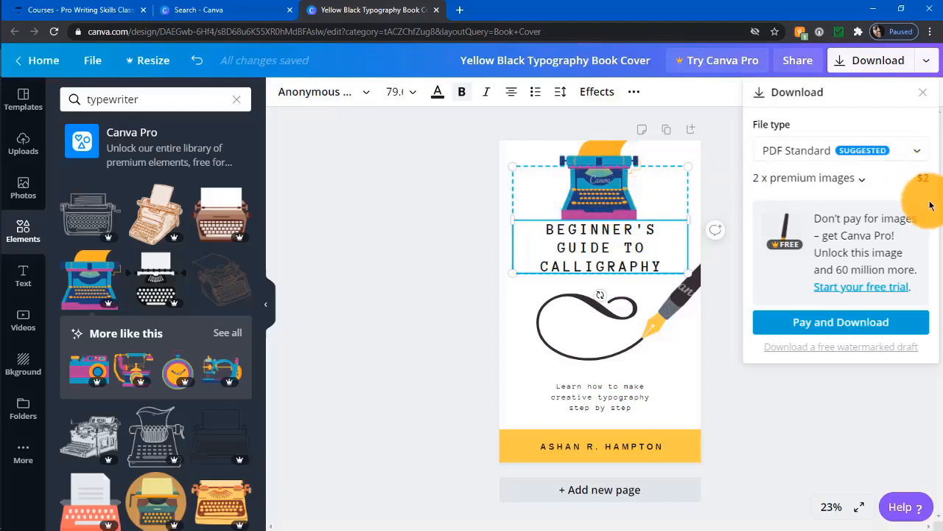
{"action": "left_click", "coordinate": [862, 348]}
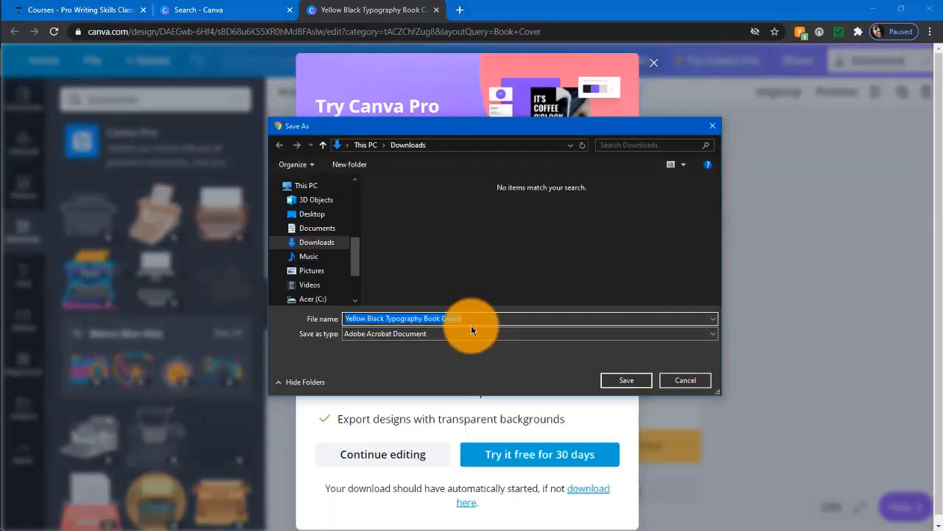
Save the PDF to Downloads and dismiss the Canva Pro offer to keep editing.
{"action": "left_click", "coordinate": [628, 378]}
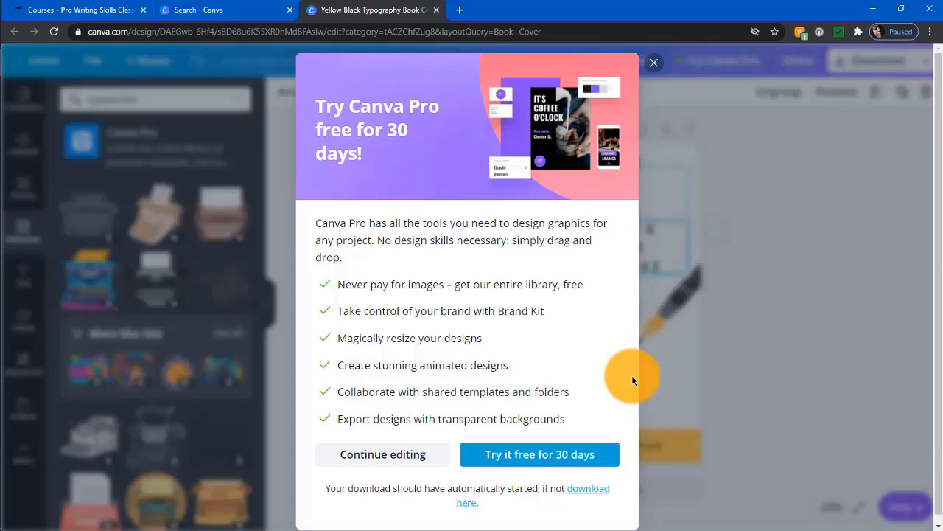
{"action": "left_click", "coordinate": [411, 455]}
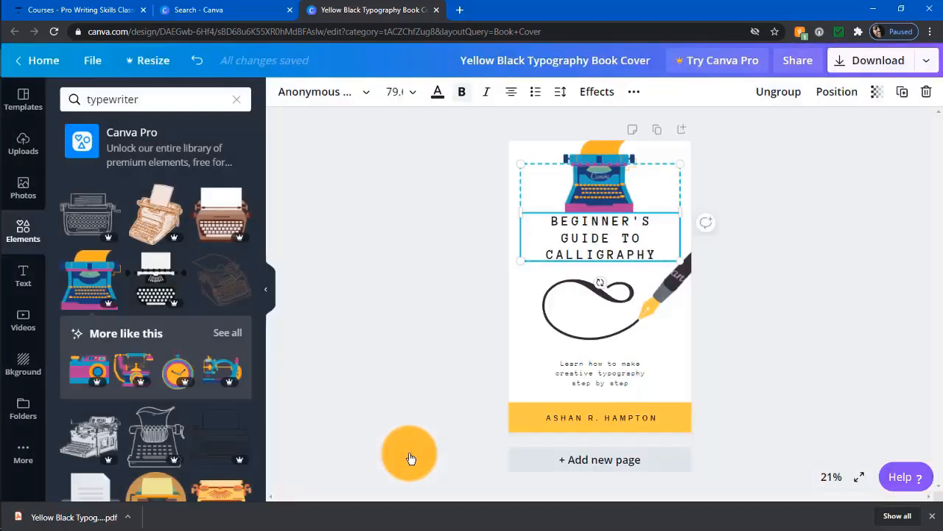
Open the downloaded cover PDF in Chrome and scroll through the page and back up.
{"action": "left_click", "coordinate": [47, 523]}
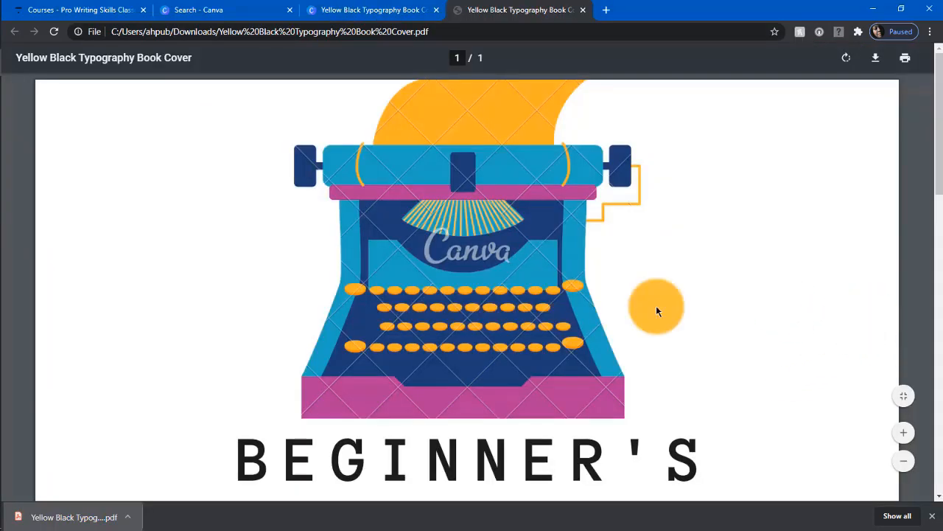
{"action": "scroll", "coordinate": [783, 293], "scroll_direction": "down", "scroll_amount": 3}
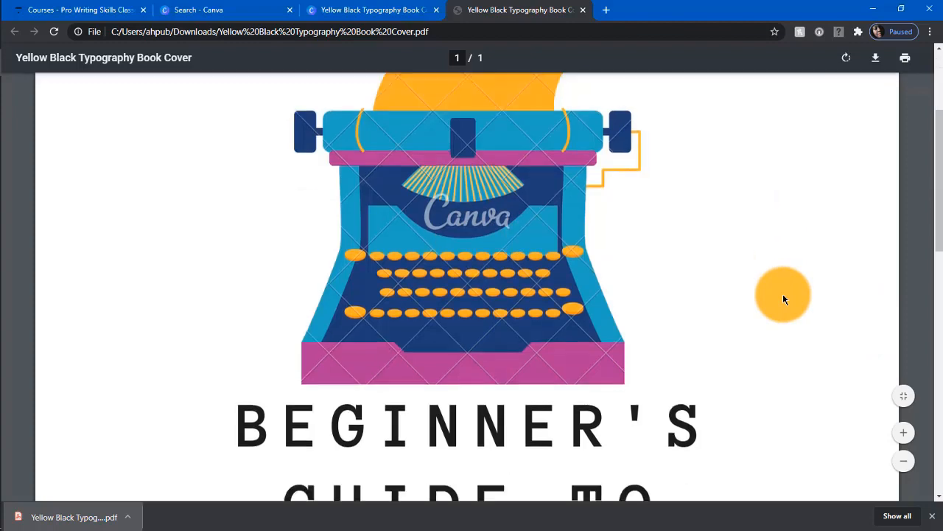
{"action": "scroll", "coordinate": [768, 319], "scroll_direction": "down", "scroll_amount": 3}
{"action": "scroll", "coordinate": [768, 319], "scroll_direction": "down", "scroll_amount": 2}
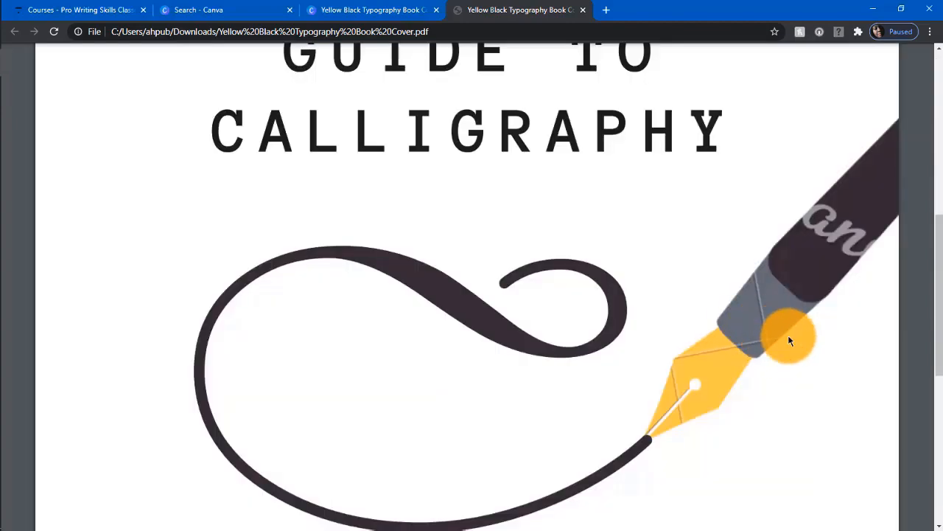
{"action": "scroll", "coordinate": [788, 337], "scroll_direction": "down", "scroll_amount": 2}
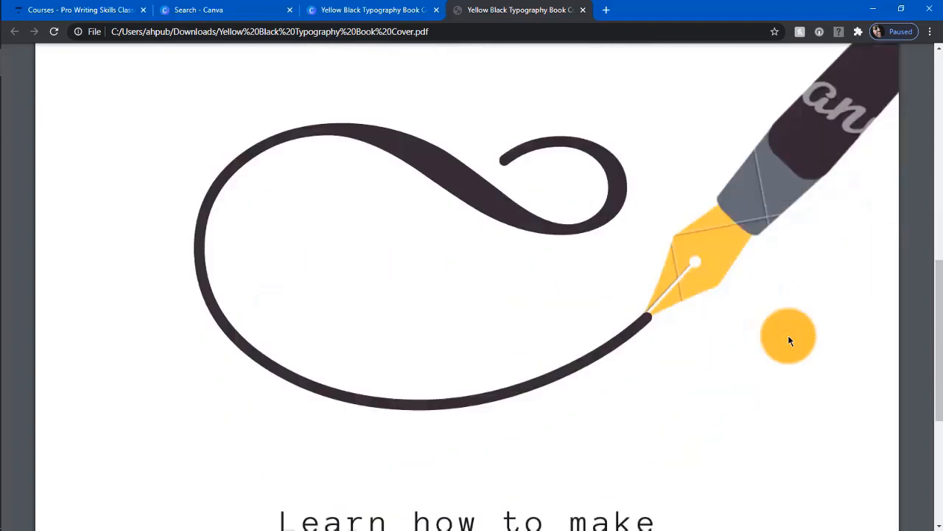
{"action": "scroll", "coordinate": [788, 336], "scroll_direction": "down", "scroll_amount": 2}
{"action": "scroll", "coordinate": [788, 340], "scroll_direction": "down", "scroll_amount": 2}
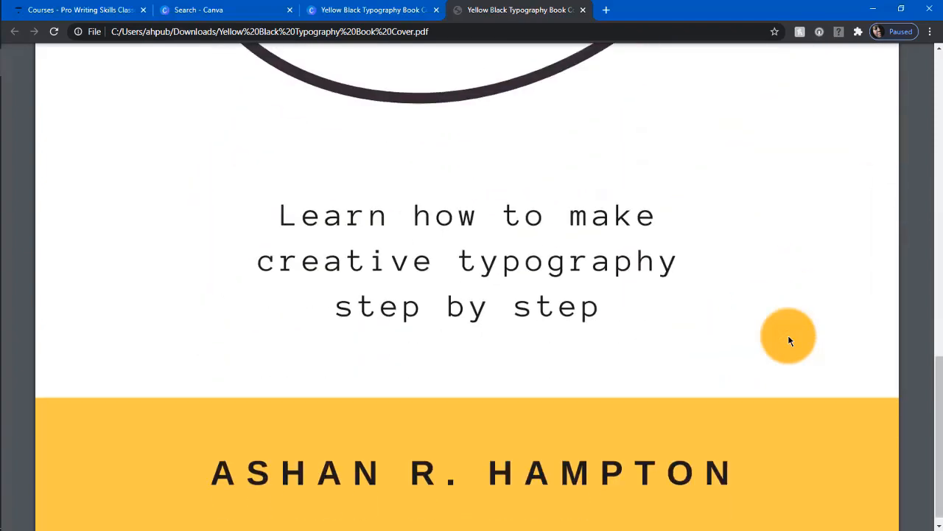
{"action": "scroll", "coordinate": [789, 340], "scroll_direction": "up", "scroll_amount": 5}
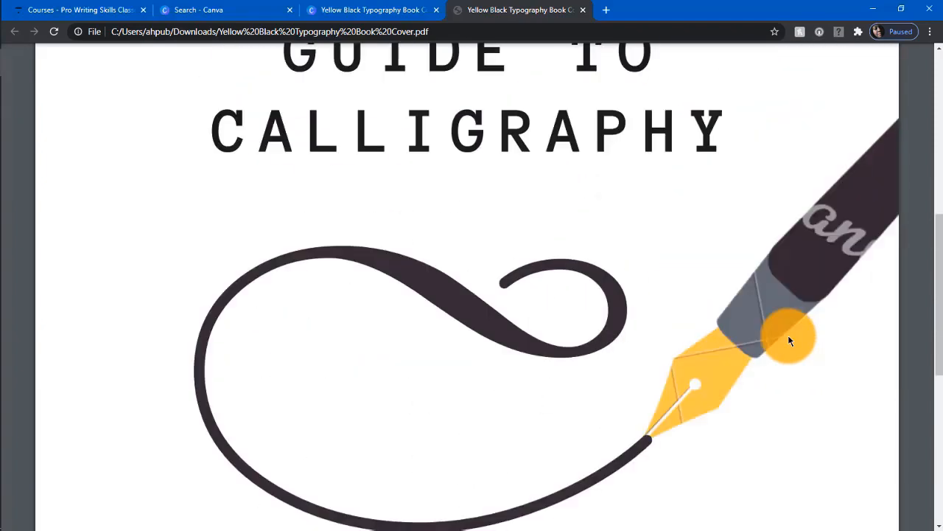
{"action": "scroll", "coordinate": [788, 340], "scroll_direction": "up", "scroll_amount": 3}
{"action": "scroll", "coordinate": [788, 340], "scroll_direction": "up", "scroll_amount": 3}
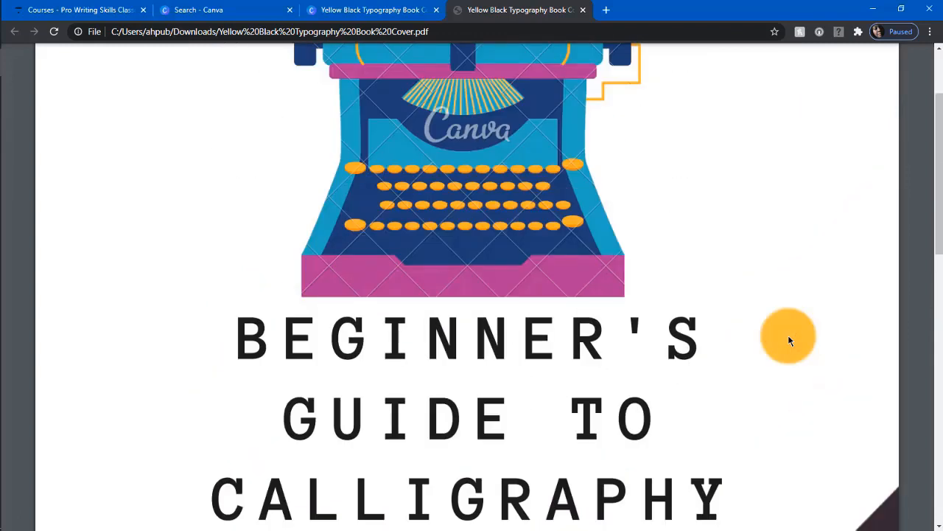
{"action": "scroll", "coordinate": [788, 340], "scroll_direction": "up", "scroll_amount": 2}
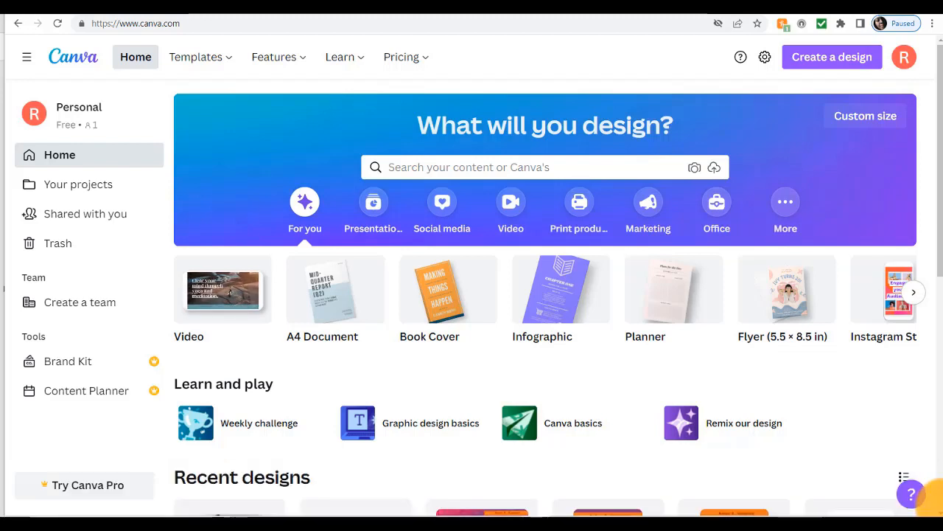
Bring up the paperback cover template PDF in Adobe Acrobat.
{"action": "left_click", "coordinate": [592, 505]}
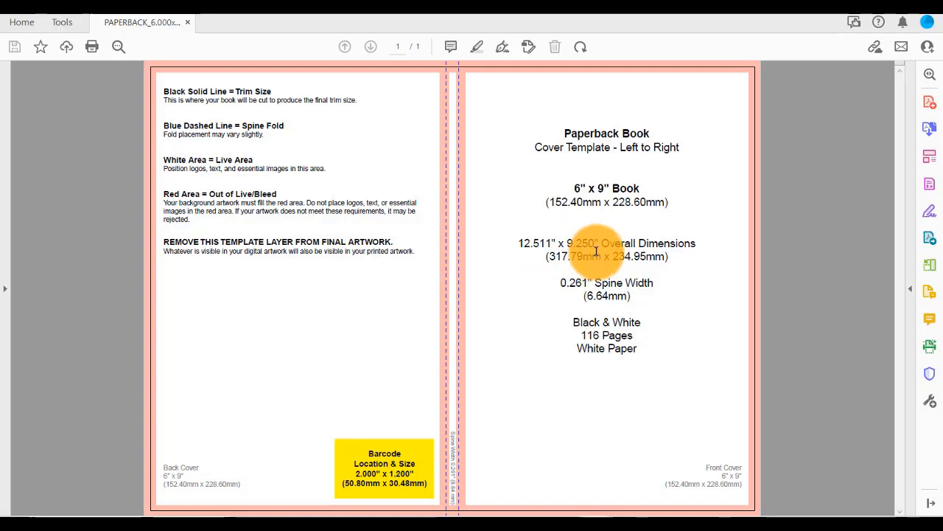
Select the 12.511-inch overall width in the template's Overall Dimensions line.
{"action": "mouse_move", "coordinate": [551, 247]}
{"action": "left_mouse_down"}
{"action": "mouse_move", "coordinate": [522, 248]}
{"action": "mouse_move", "coordinate": [554, 258]}
{"action": "left_mouse_up"}
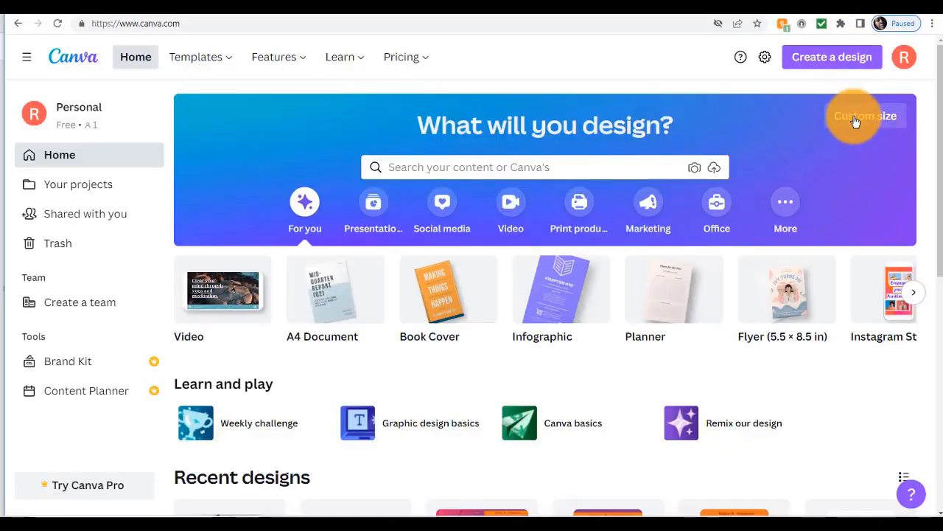
Set a custom design size of 12.511 × 9.250 inches and create the design.
{"action": "left_click", "coordinate": [855, 122]}
{"action": "right_click", "coordinate": [734, 176]}
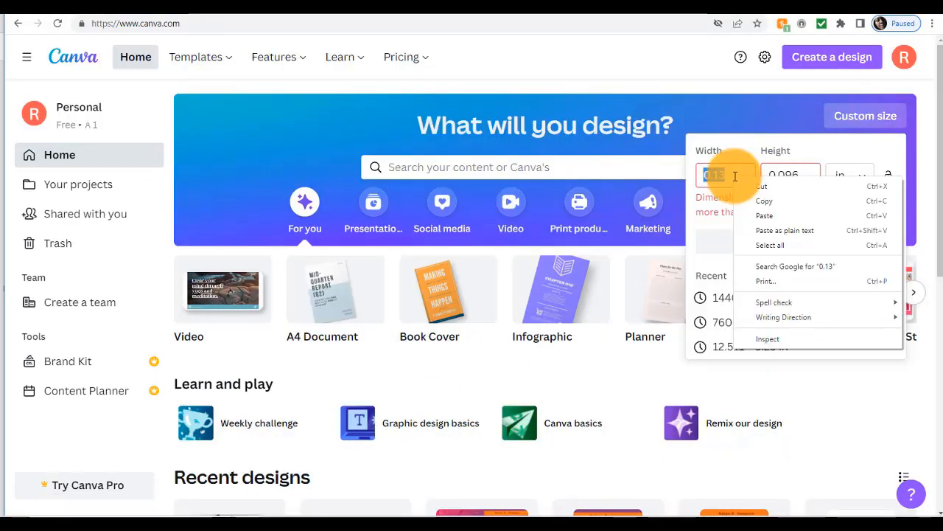
{"action": "left_click", "coordinate": [764, 216]}
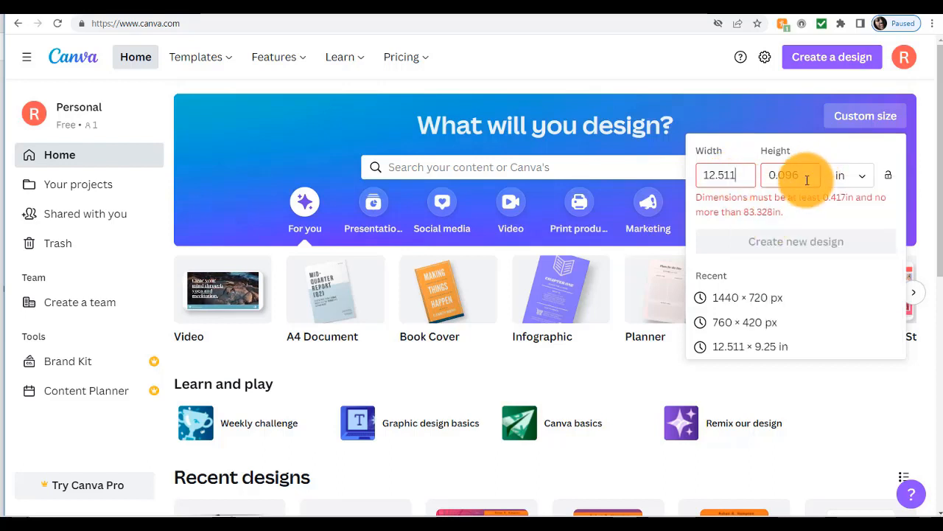
{"action": "left_click_drag", "start_coordinate": [807, 180], "coordinate": [768, 182]}
{"action": "type", "text": "9.250"}
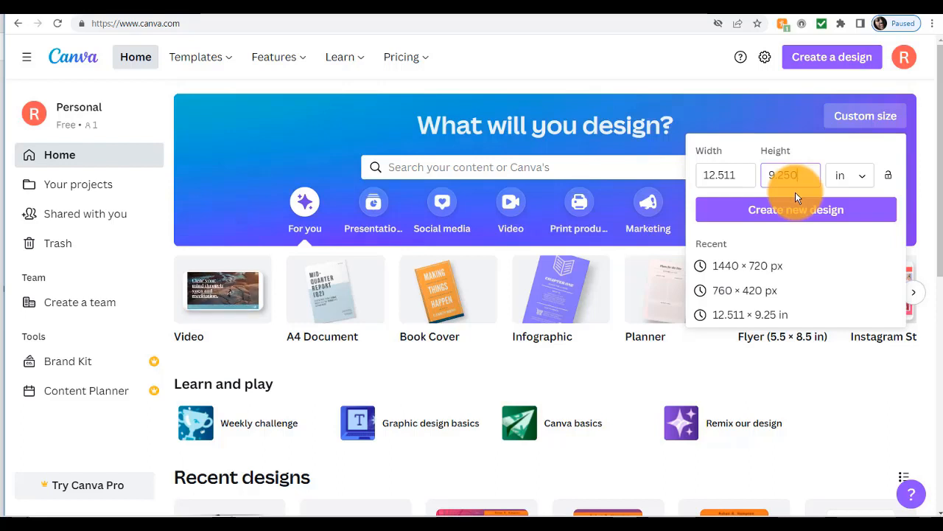
{"action": "left_click", "coordinate": [806, 214]}
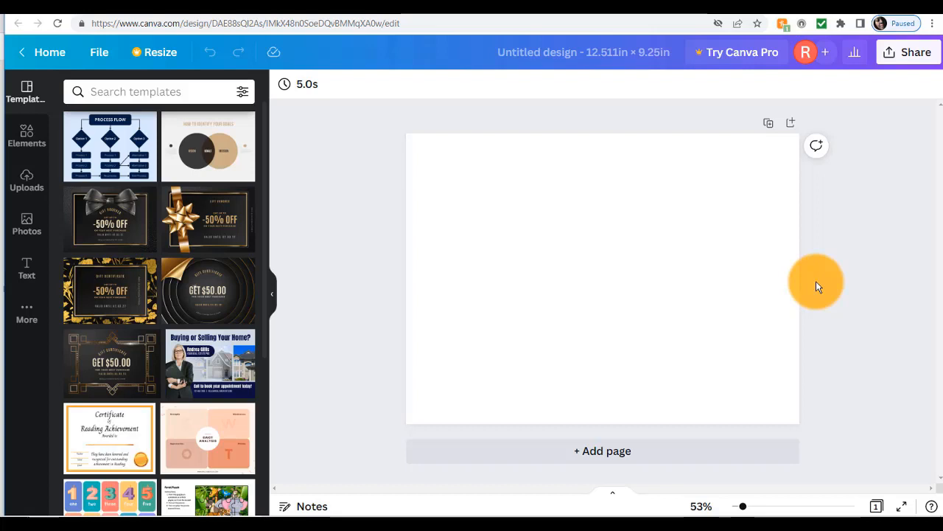
Place the uploaded paperback cover template at the top-left and enlarge it to fill the page.
{"action": "left_click", "coordinate": [25, 183]}
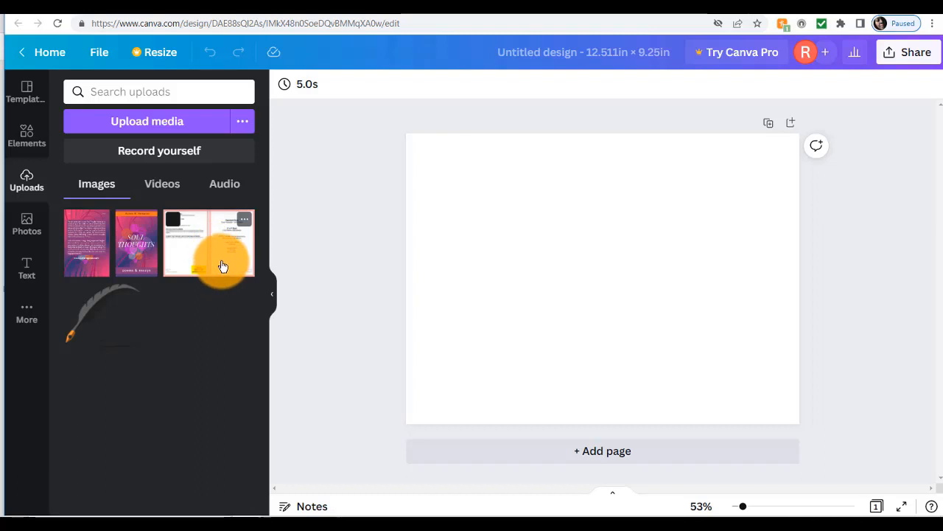
{"action": "left_click_drag", "start_coordinate": [224, 266], "coordinate": [447, 236]}
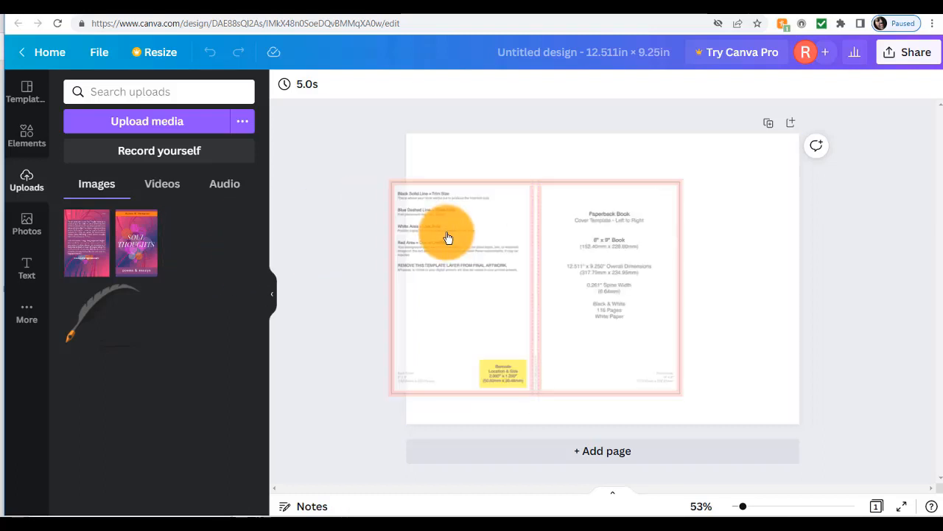
{"action": "left_click_drag", "start_coordinate": [447, 237], "coordinate": [470, 193]}
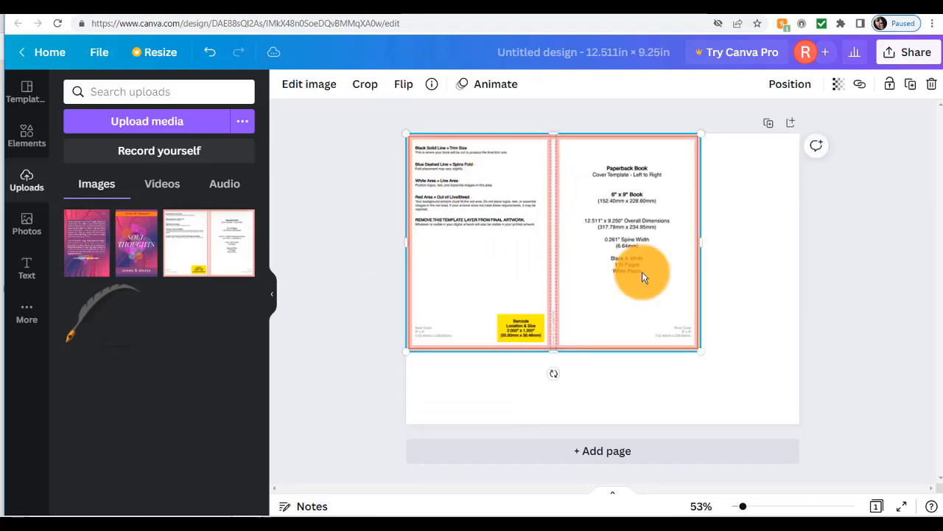
{"action": "left_click_drag", "start_coordinate": [702, 351], "coordinate": [812, 403]}
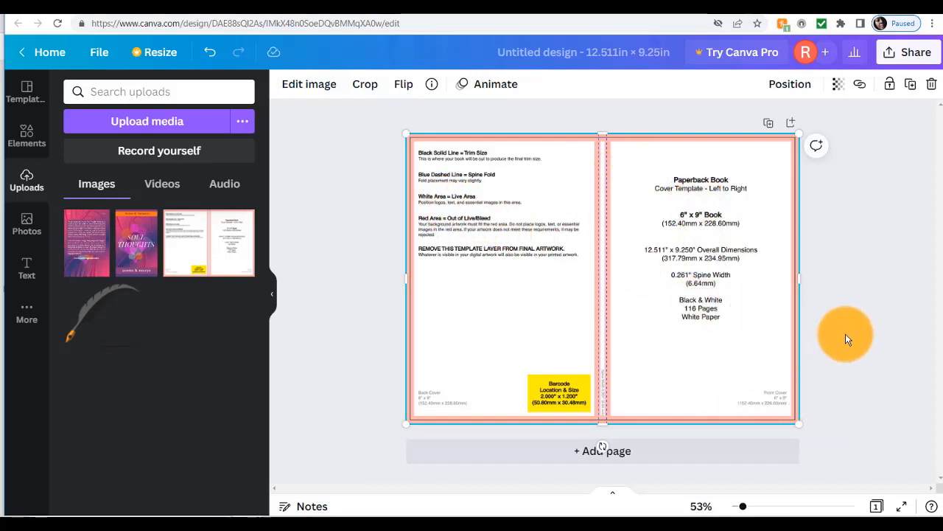
{"action": "left_click", "coordinate": [825, 347]}
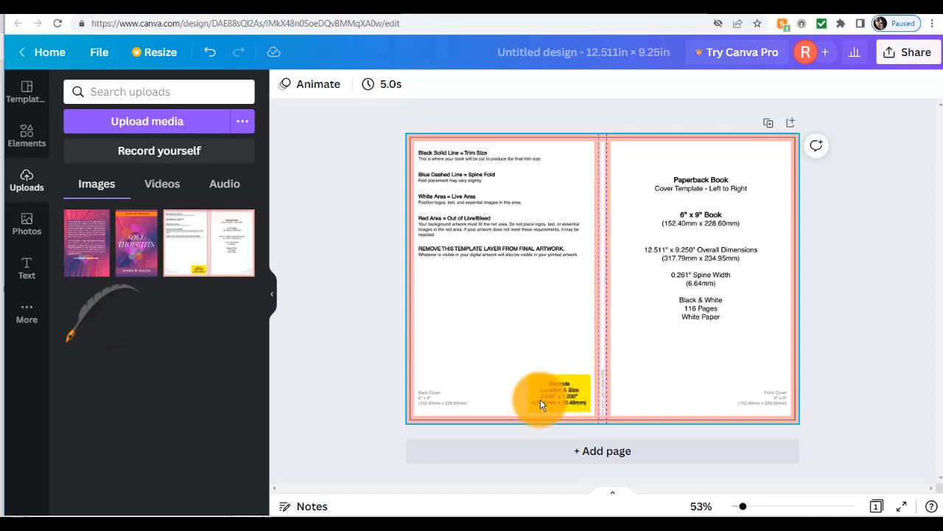
{"action": "left_click", "coordinate": [304, 227]}
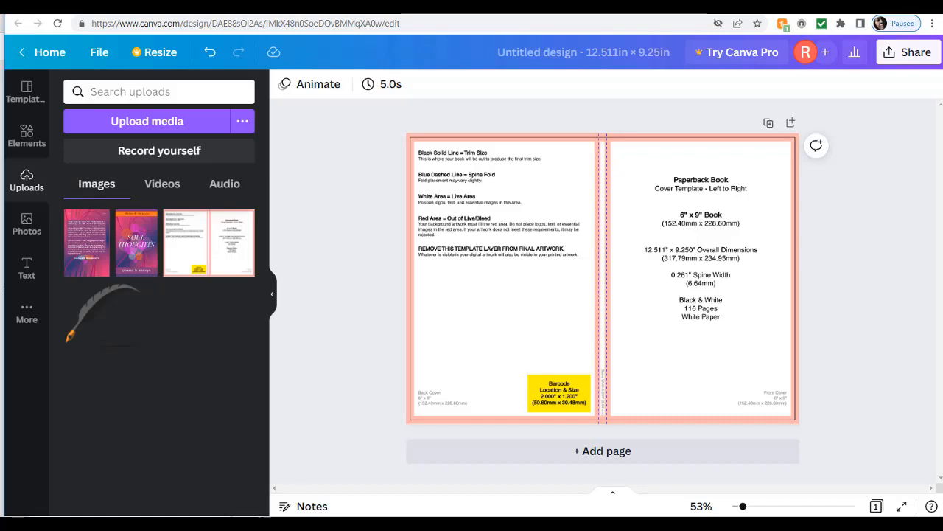
Add a square from Elements and resize it into a grey 2.1 × 1.3 rectangle over the barcode box.
{"action": "left_click", "coordinate": [26, 136]}
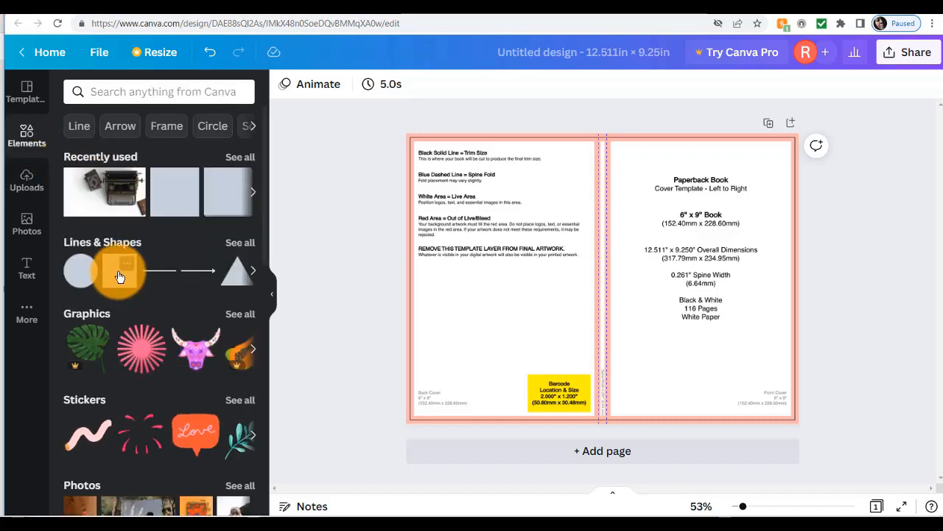
{"action": "left_click_drag", "start_coordinate": [120, 276], "coordinate": [593, 426]}
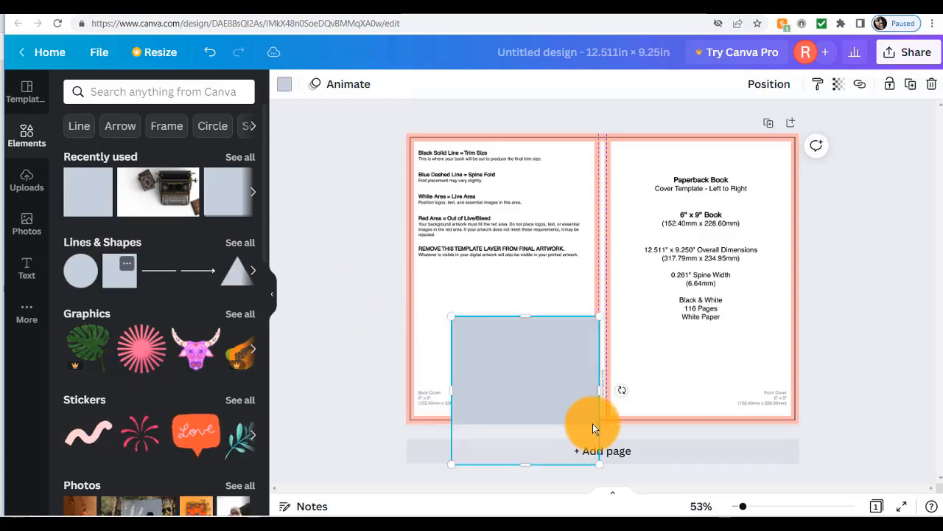
{"action": "left_click_drag", "start_coordinate": [600, 464], "coordinate": [558, 374]}
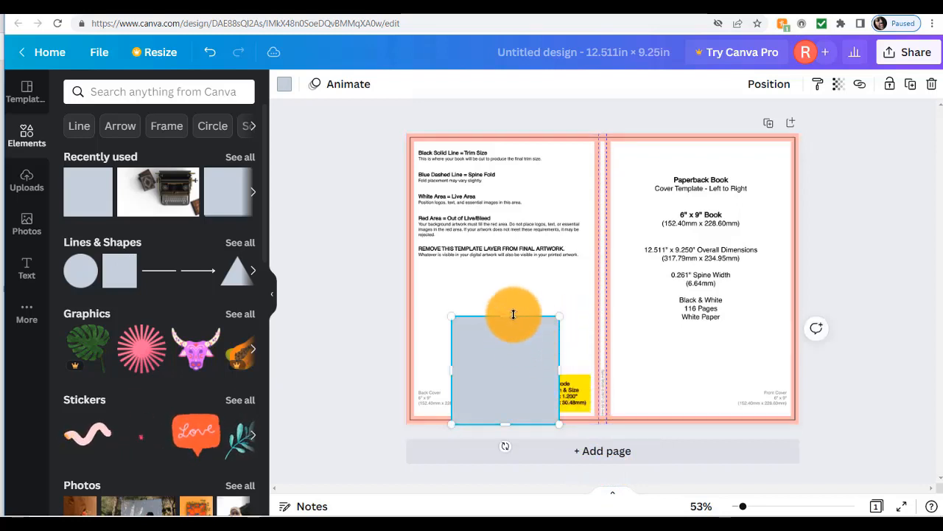
{"action": "left_click_drag", "start_coordinate": [514, 314], "coordinate": [557, 387]}
{"action": "left_click_drag", "start_coordinate": [560, 378], "coordinate": [559, 374]}
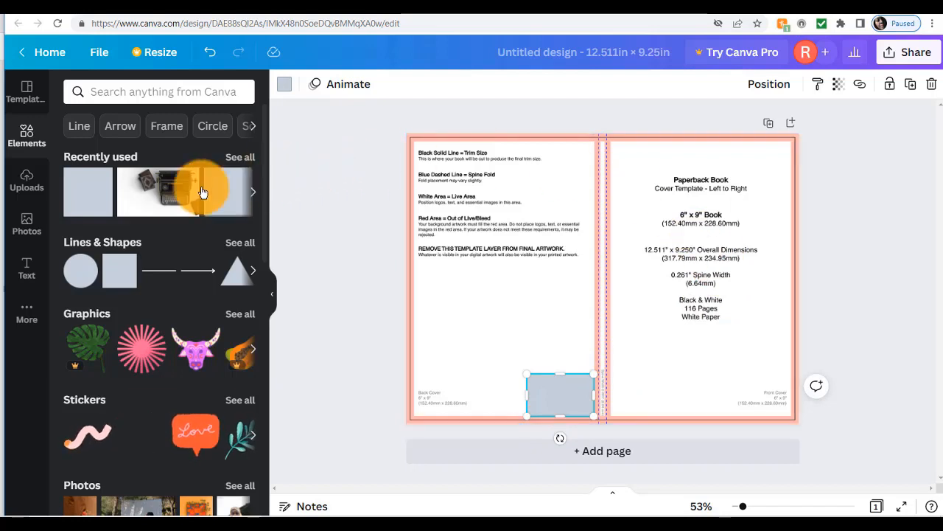
{"action": "left_click", "coordinate": [26, 191]}
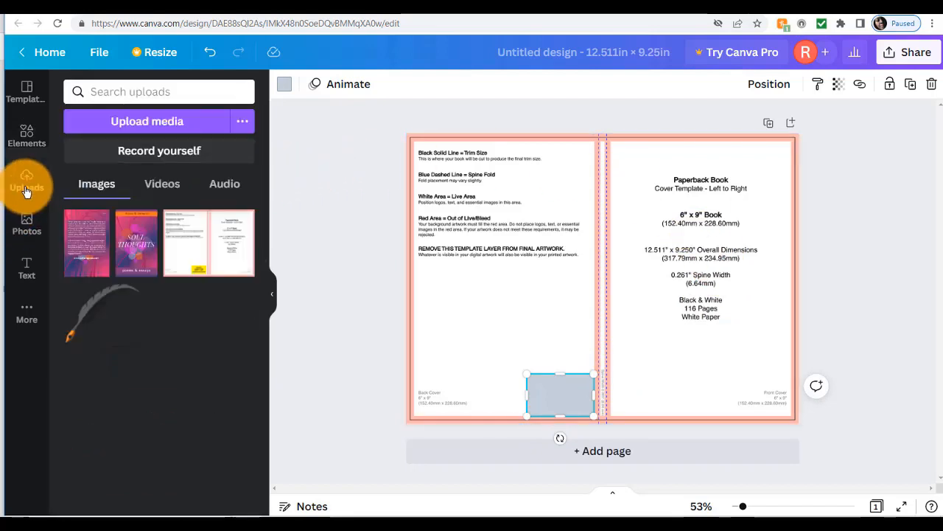
{"action": "left_click", "coordinate": [736, 334]}
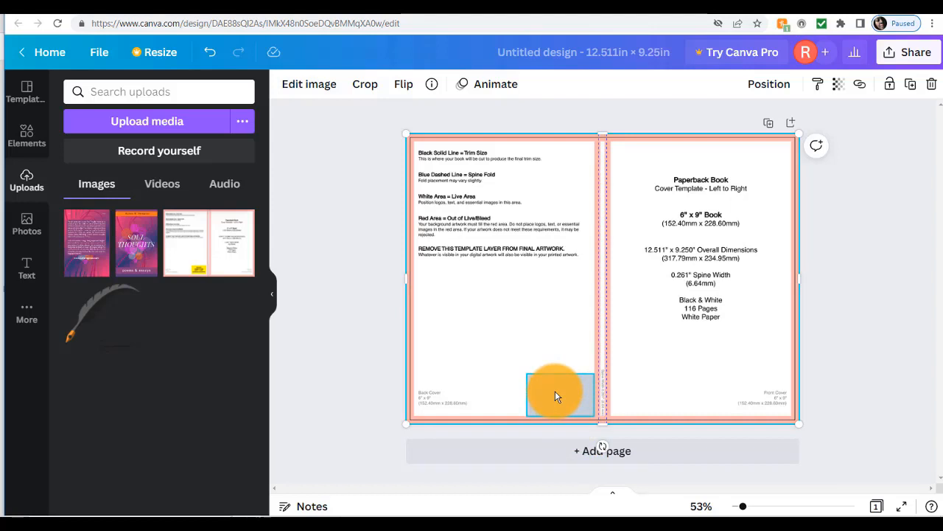
Set the cover template image as the page background.
{"action": "right_click", "coordinate": [683, 349]}
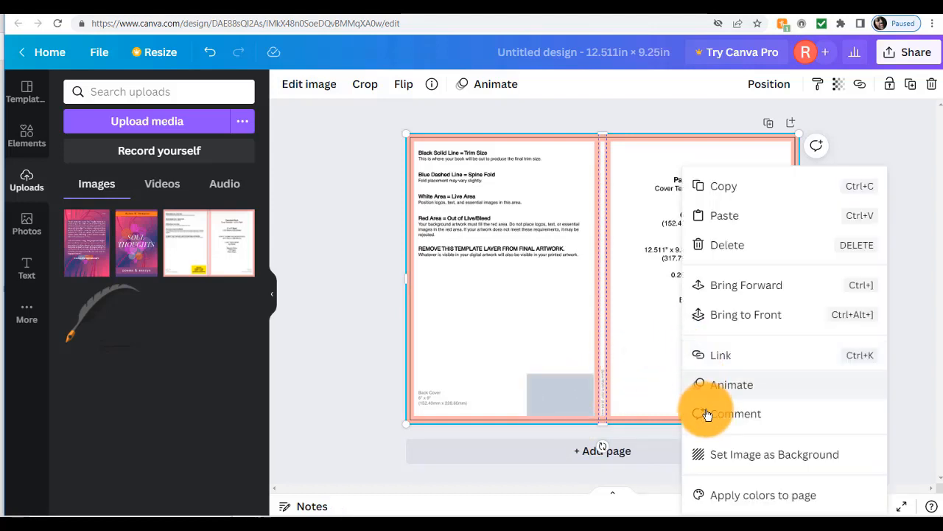
{"action": "left_click", "coordinate": [725, 455]}
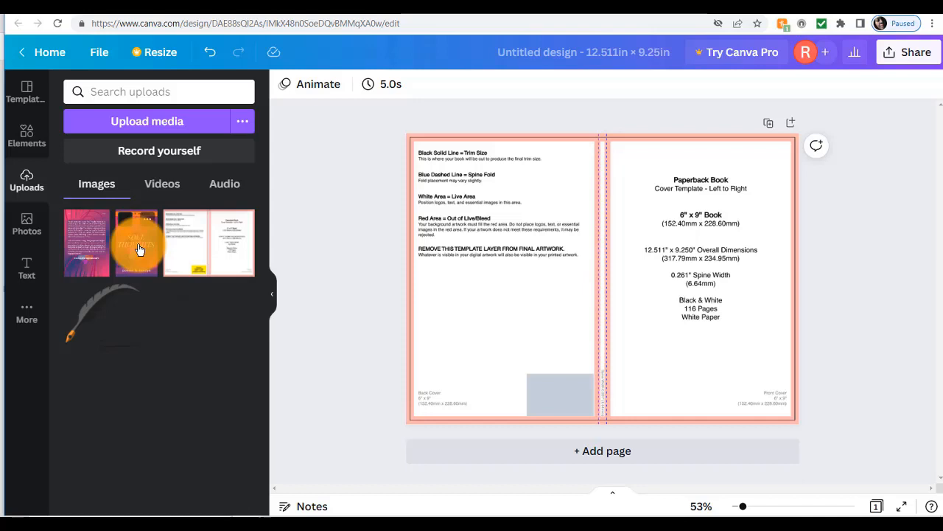
Add the Soul Thoughts front cover image and fit it to the right panel up to the spine.
{"action": "left_click_drag", "start_coordinate": [139, 250], "coordinate": [643, 207]}
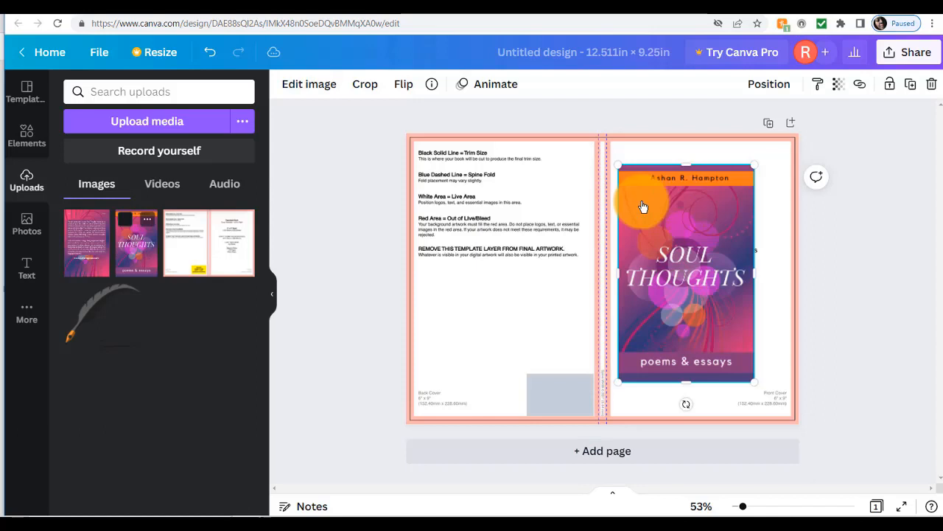
{"action": "left_click_drag", "start_coordinate": [642, 211], "coordinate": [633, 179]}
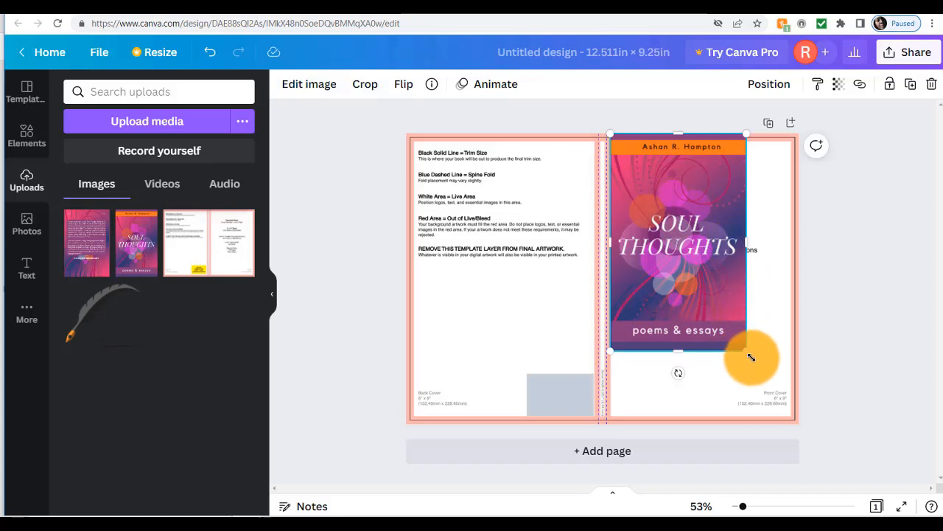
{"action": "left_click_drag", "start_coordinate": [750, 357], "coordinate": [808, 411]}
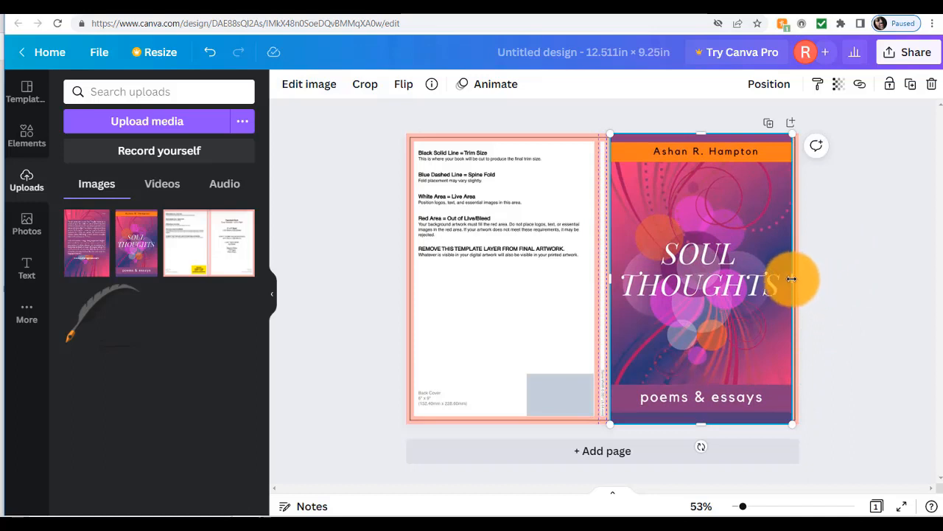
{"action": "left_click_drag", "start_coordinate": [791, 279], "coordinate": [797, 279]}
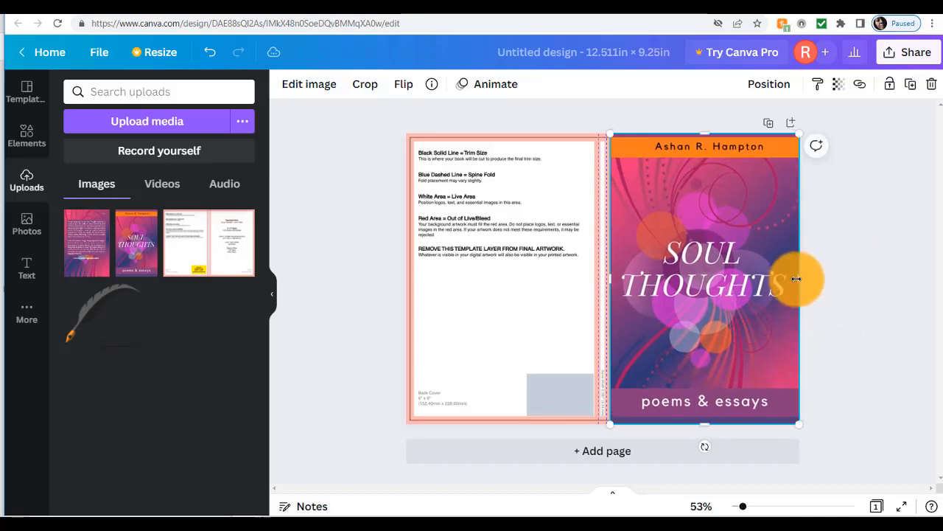
{"action": "left_click", "coordinate": [823, 324]}
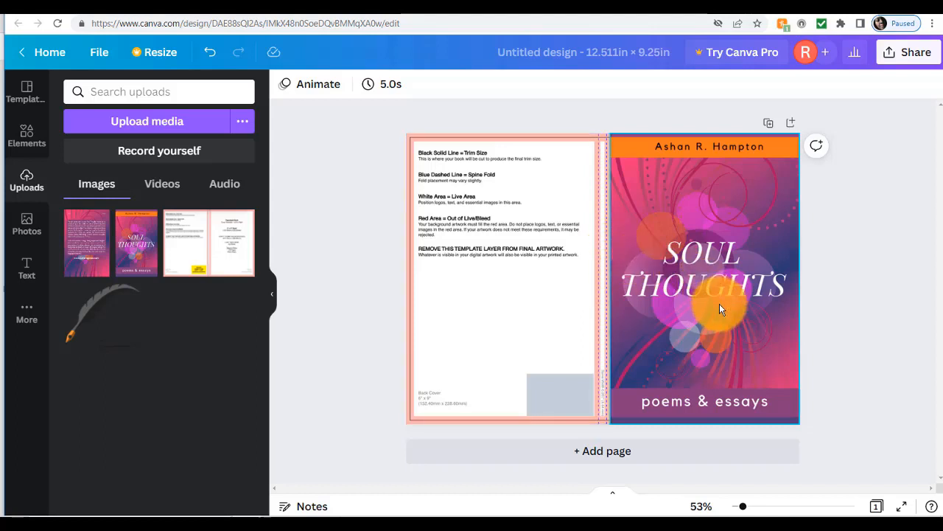
{"action": "left_click", "coordinate": [719, 309]}
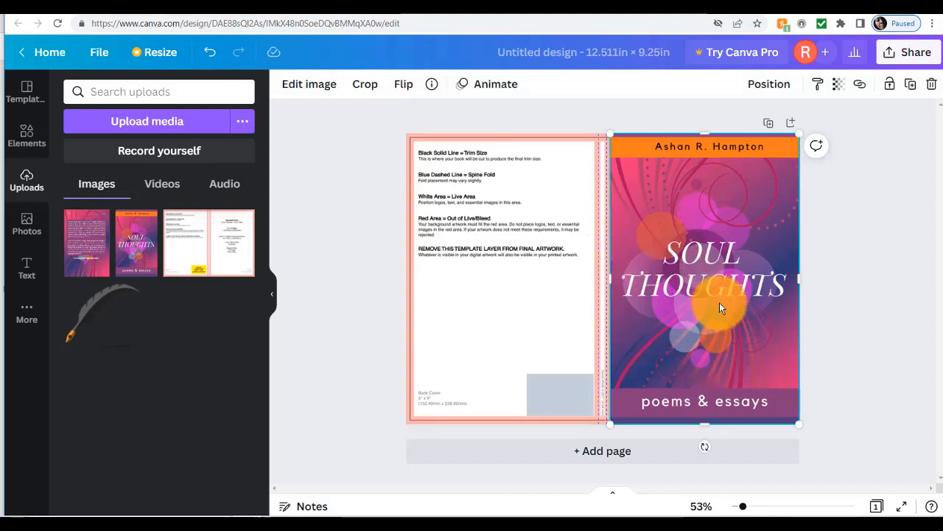
{"action": "left_click_drag", "start_coordinate": [718, 303], "coordinate": [715, 302]}
{"action": "left_click_drag", "start_coordinate": [836, 279], "coordinate": [838, 280]}
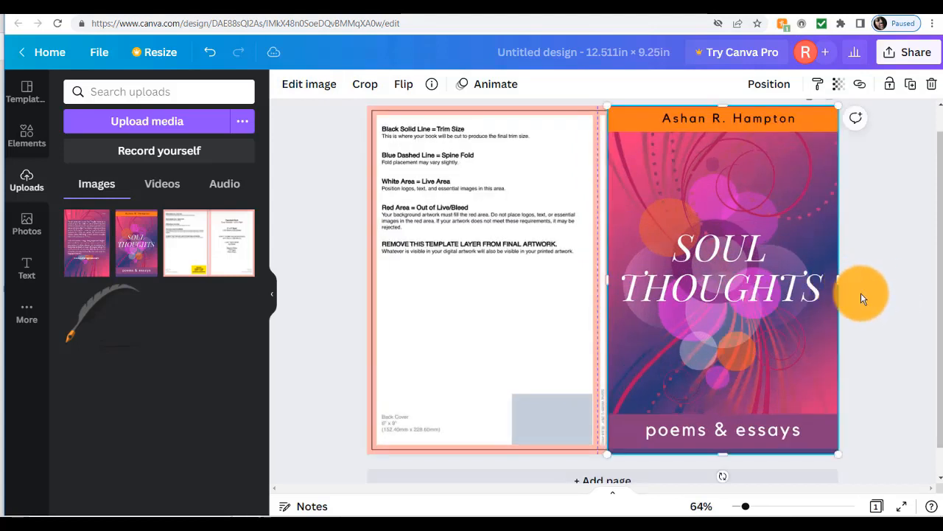
{"action": "left_click", "coordinate": [860, 292]}
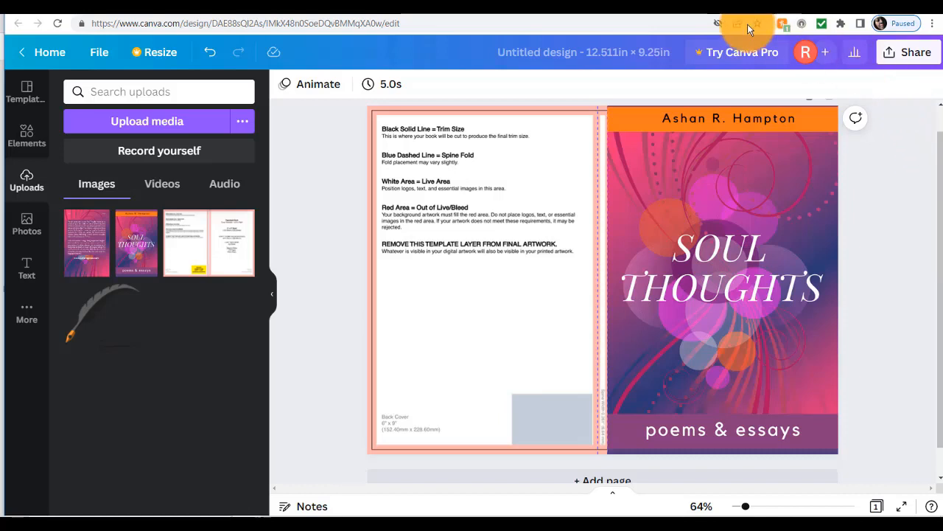
Add the back cover image to the left panel and stretch it to the page bottom.
{"action": "mouse_move", "coordinate": [91, 246]}
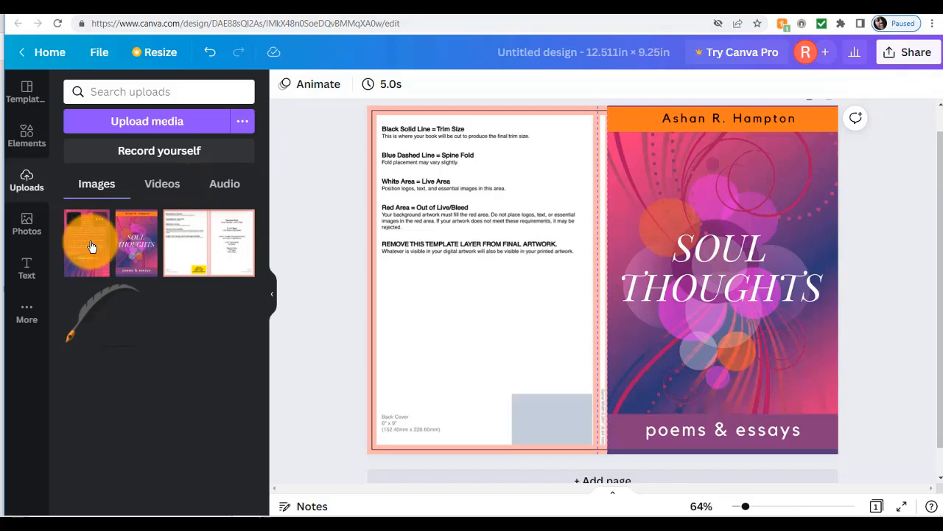
{"action": "left_click_drag", "start_coordinate": [91, 247], "coordinate": [415, 162]}
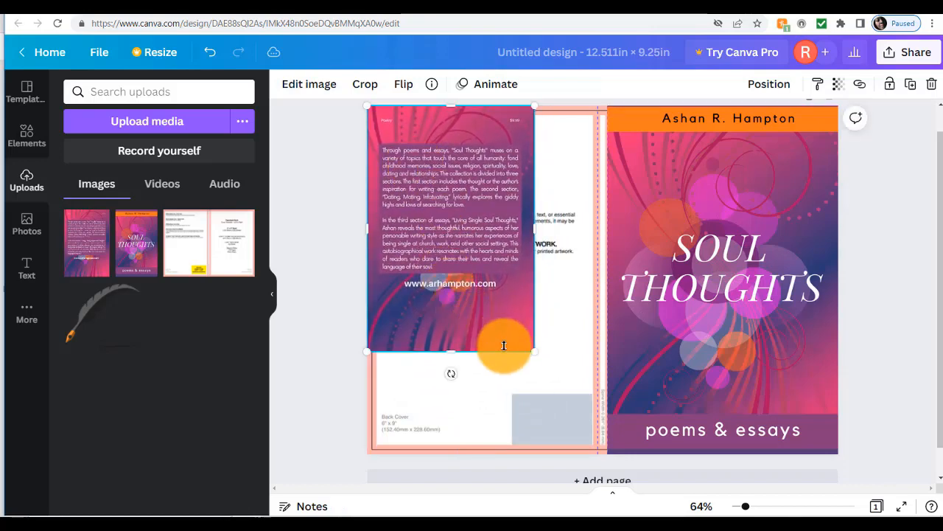
{"action": "left_click_drag", "start_coordinate": [534, 351], "coordinate": [596, 431]}
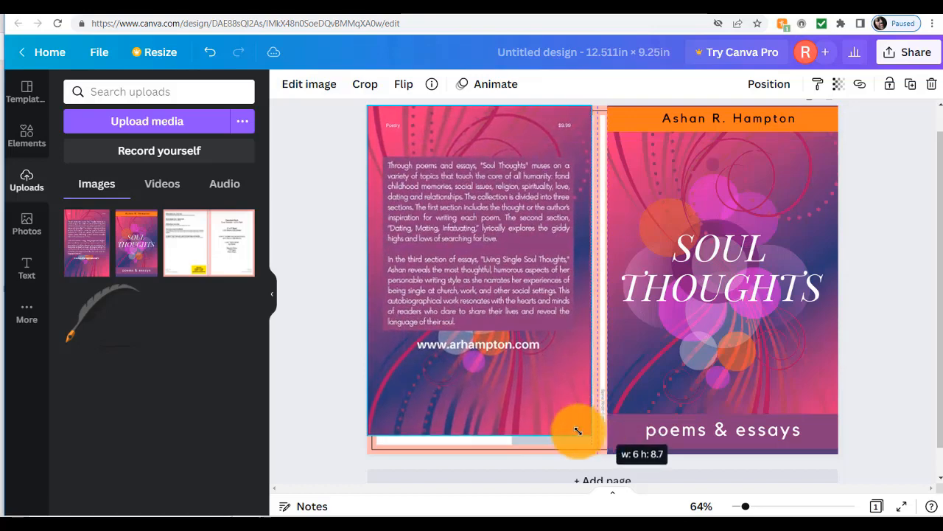
{"action": "mouse_move", "coordinate": [480, 438]}
{"action": "left_mouse_down"}
{"action": "mouse_move", "coordinate": [479, 452]}
{"action": "mouse_move", "coordinate": [486, 446]}
{"action": "left_mouse_up"}
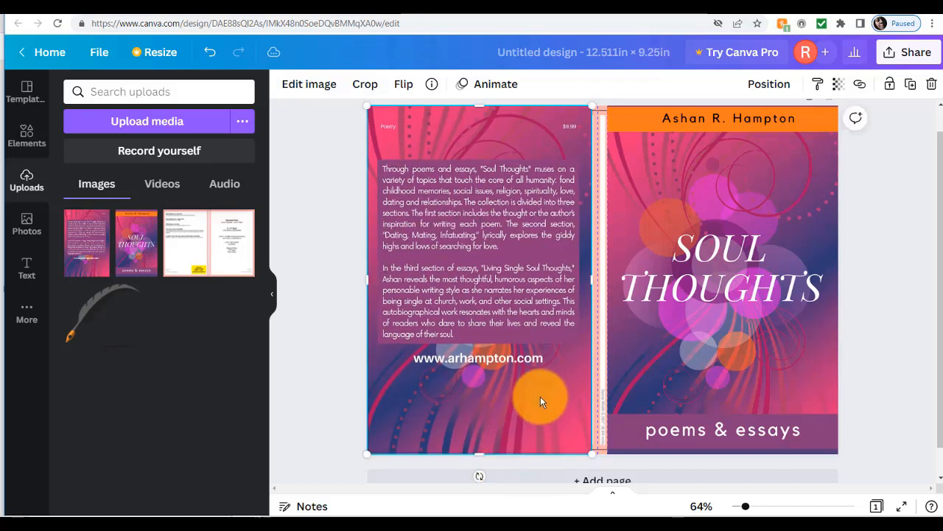
{"action": "left_click", "coordinate": [346, 443]}
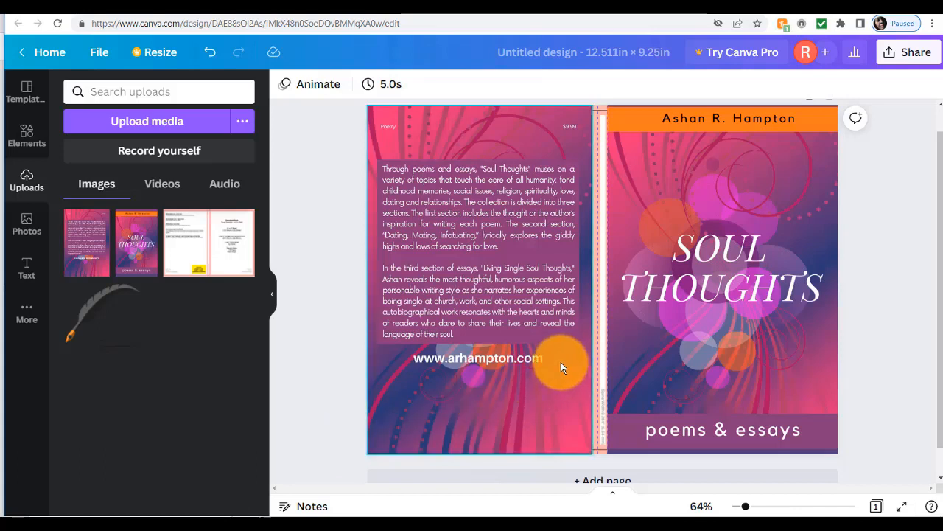
Adjust the back cover image's edges so it fills the left panel up to the spine.
{"action": "left_click", "coordinate": [562, 363]}
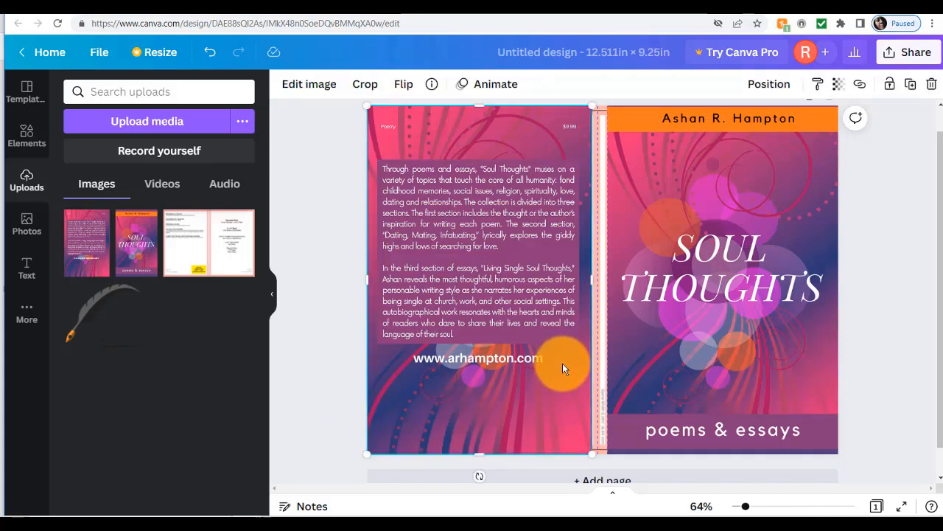
{"action": "left_click_drag", "start_coordinate": [564, 364], "coordinate": [564, 363]}
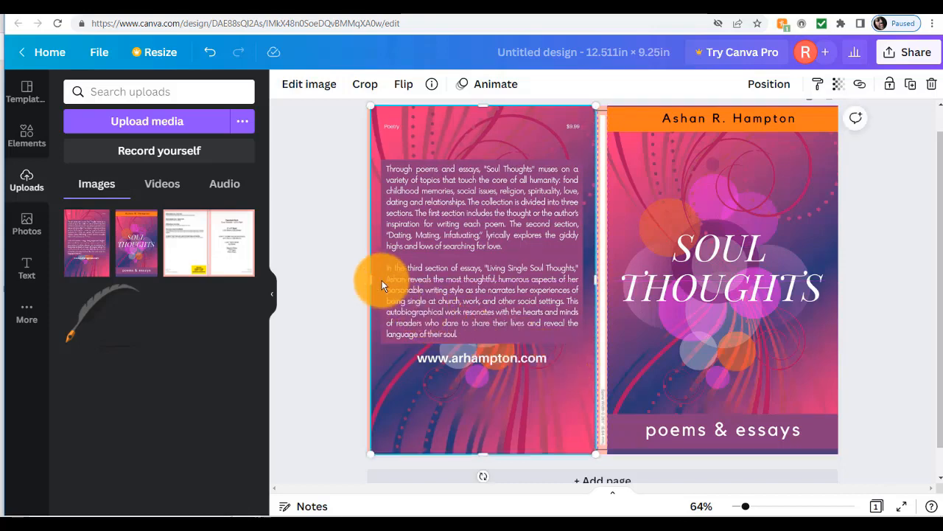
{"action": "left_click_drag", "start_coordinate": [369, 281], "coordinate": [367, 283]}
{"action": "left_click", "coordinate": [323, 396]}
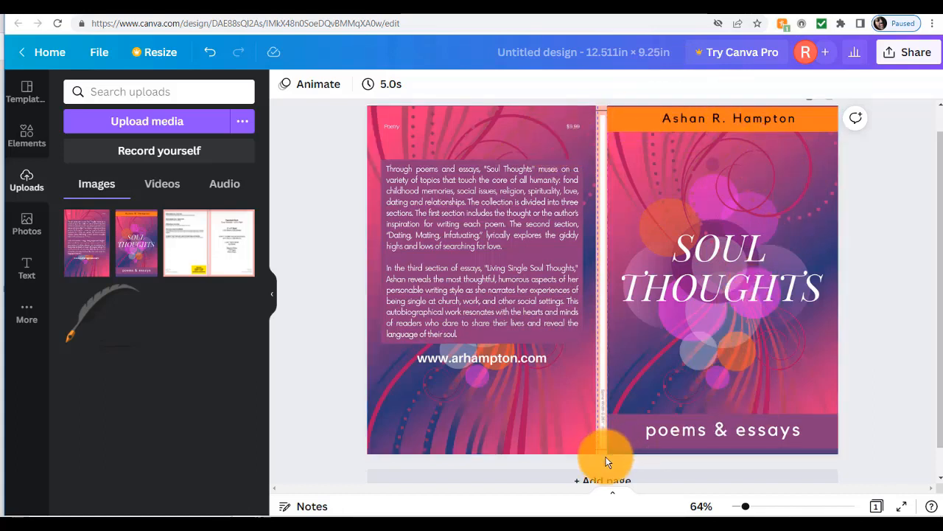
{"action": "left_click", "coordinate": [589, 304]}
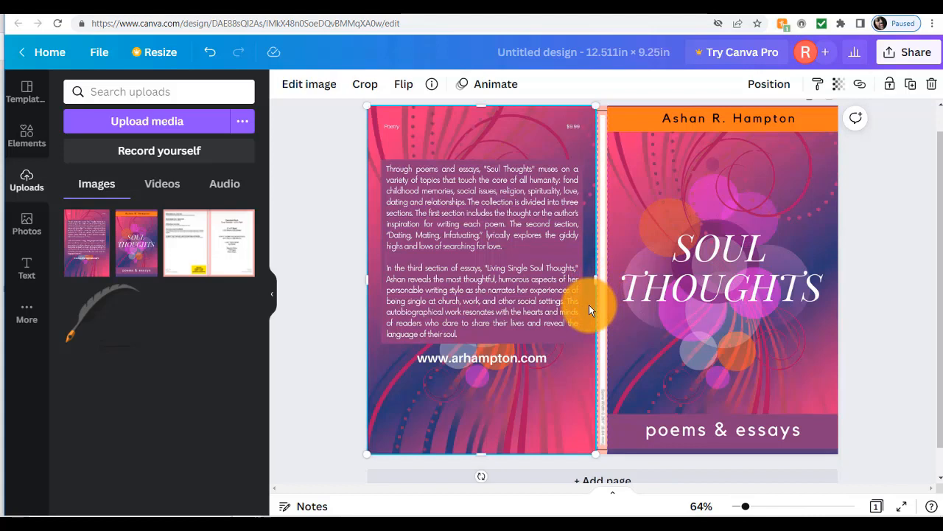
{"action": "left_click_drag", "start_coordinate": [597, 279], "coordinate": [599, 278]}
{"action": "left_click", "coordinate": [626, 102]}
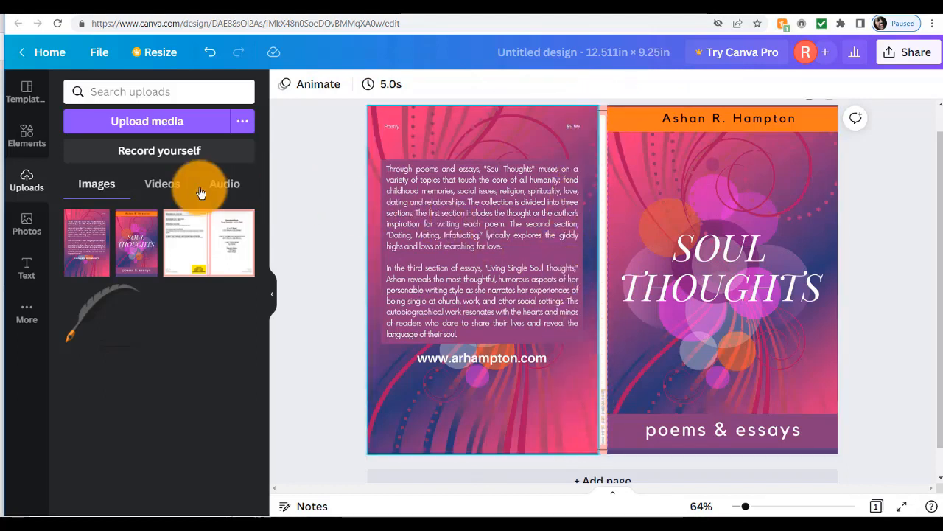
Add a square and reshape it into a 0.4 in wide, full-height spine strip between the covers.
{"action": "left_click", "coordinate": [27, 136]}
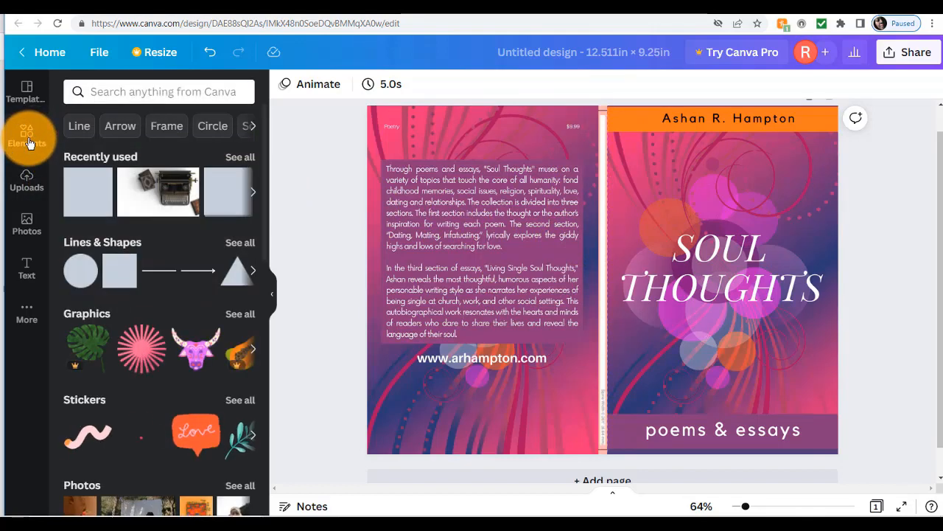
{"action": "left_click", "coordinate": [124, 276]}
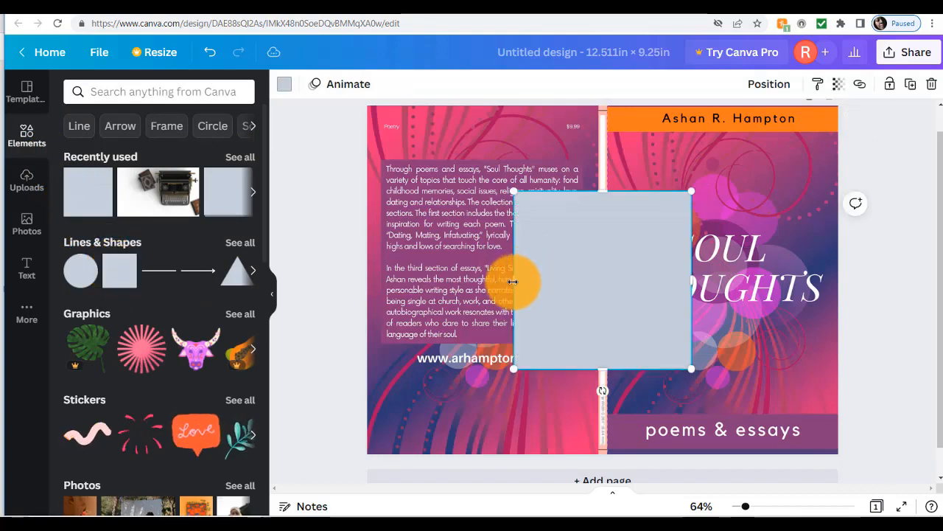
{"action": "left_click_drag", "start_coordinate": [514, 280], "coordinate": [592, 270]}
{"action": "left_click_drag", "start_coordinate": [691, 284], "coordinate": [605, 273]}
{"action": "left_click_drag", "start_coordinate": [601, 193], "coordinate": [626, 101]}
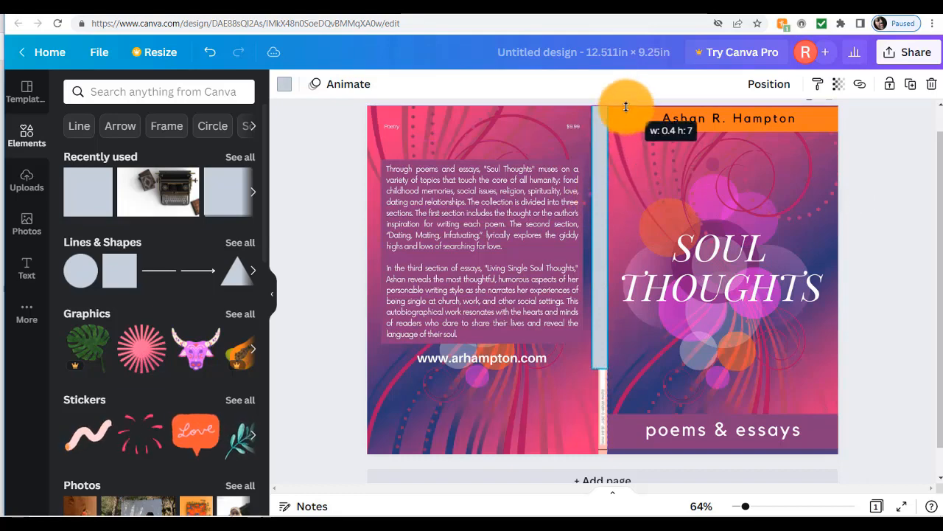
{"action": "left_click_drag", "start_coordinate": [600, 368], "coordinate": [597, 452]}
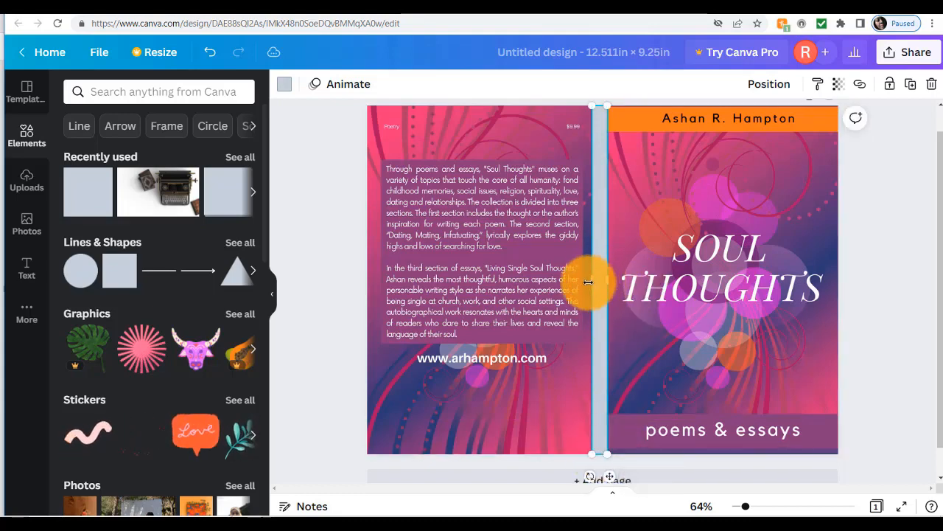
{"action": "left_click_drag", "start_coordinate": [596, 278], "coordinate": [600, 293]}
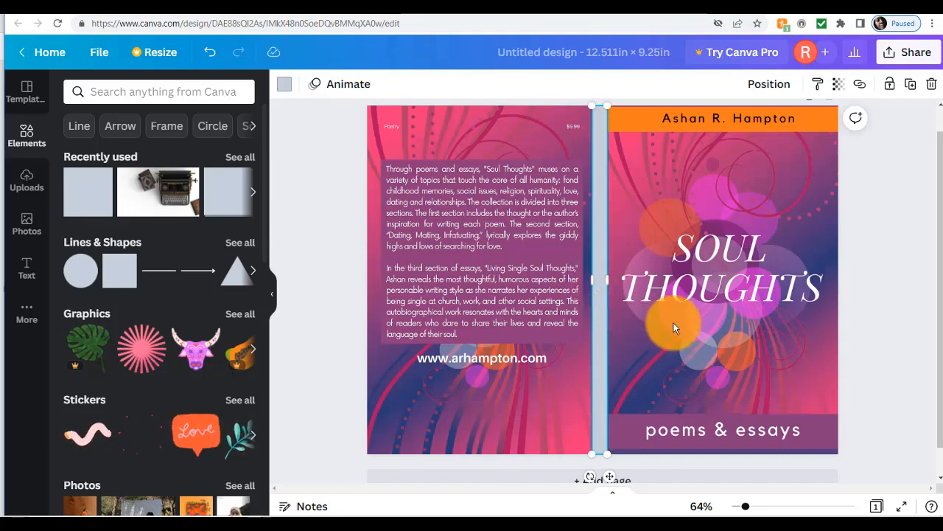
{"action": "scroll", "coordinate": [864, 309], "scroll_direction": "down", "scroll_amount": 1}
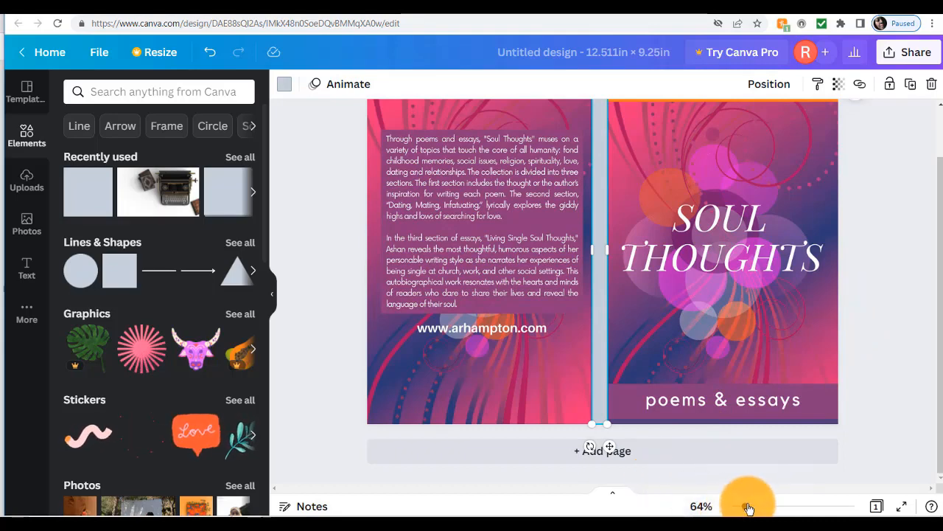
{"action": "left_click_drag", "start_coordinate": [748, 508], "coordinate": [750, 508]}
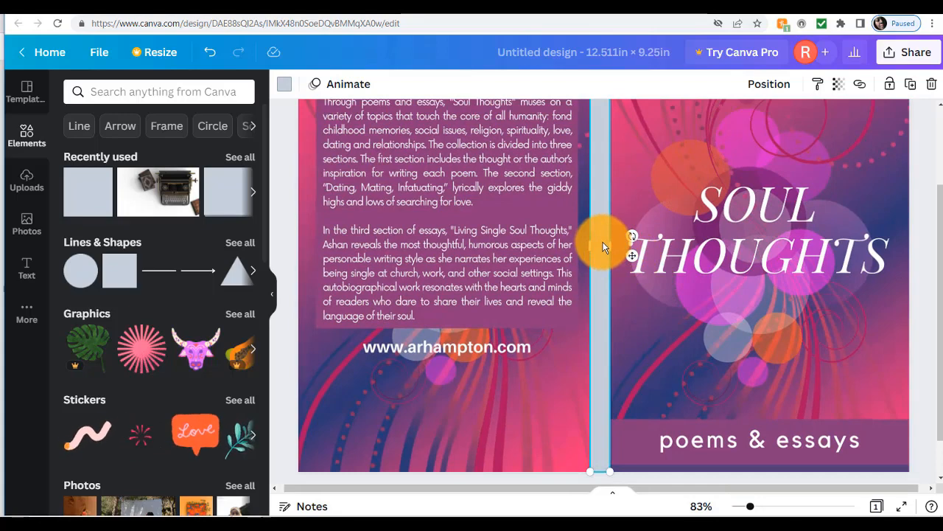
Recolour the spine strip with the purple Photo Color taken from the cover art.
{"action": "left_click", "coordinate": [286, 89]}
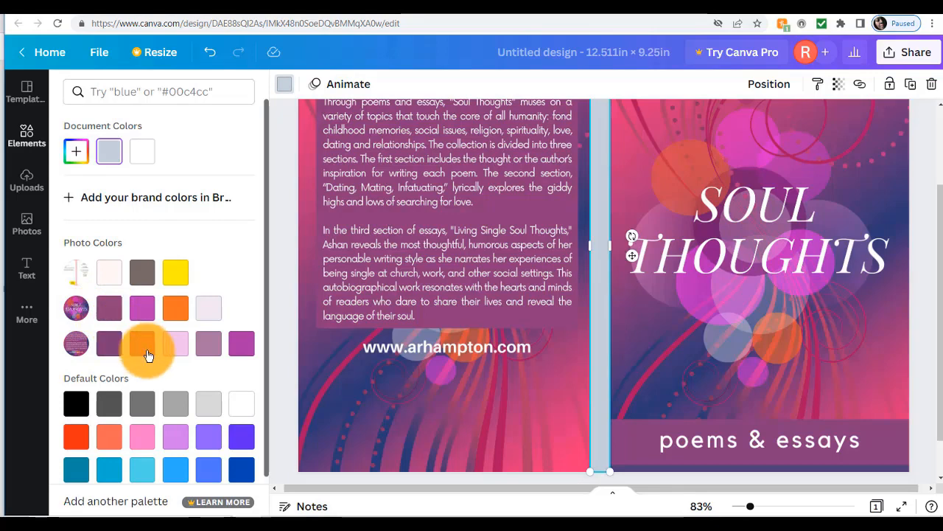
{"action": "left_click", "coordinate": [111, 313]}
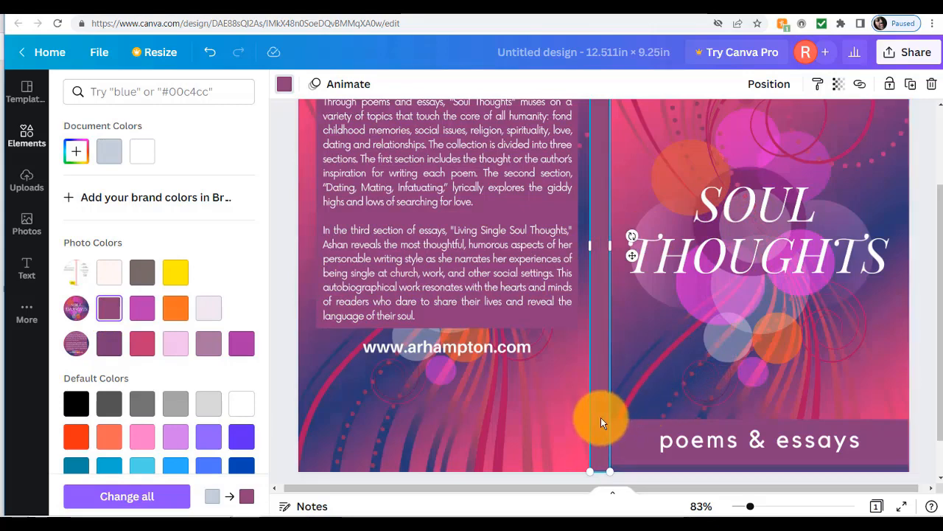
{"action": "scroll", "coordinate": [601, 418], "scroll_direction": "up", "scroll_amount": 3}
{"action": "scroll", "coordinate": [601, 417], "scroll_direction": "down", "scroll_amount": 3}
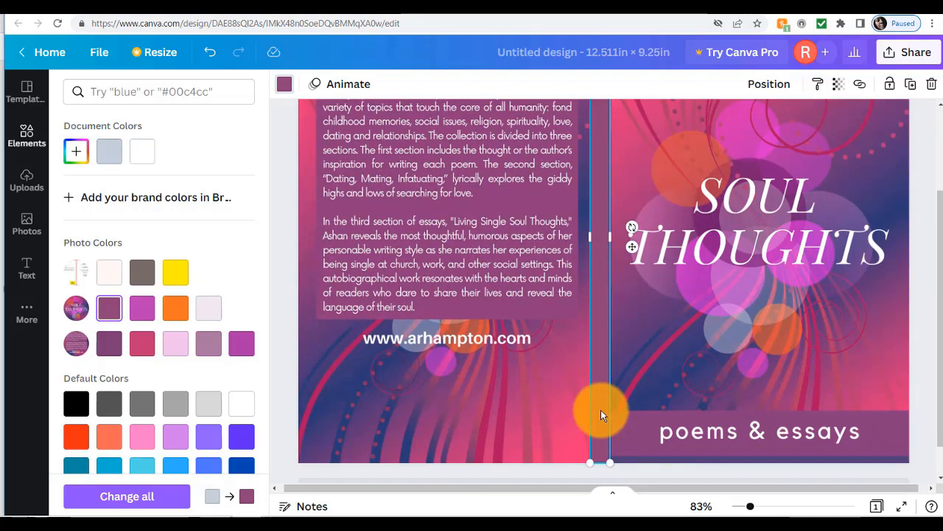
Send the spine strip behind the cover images and check its width against the covers.
{"action": "right_click", "coordinate": [601, 410]}
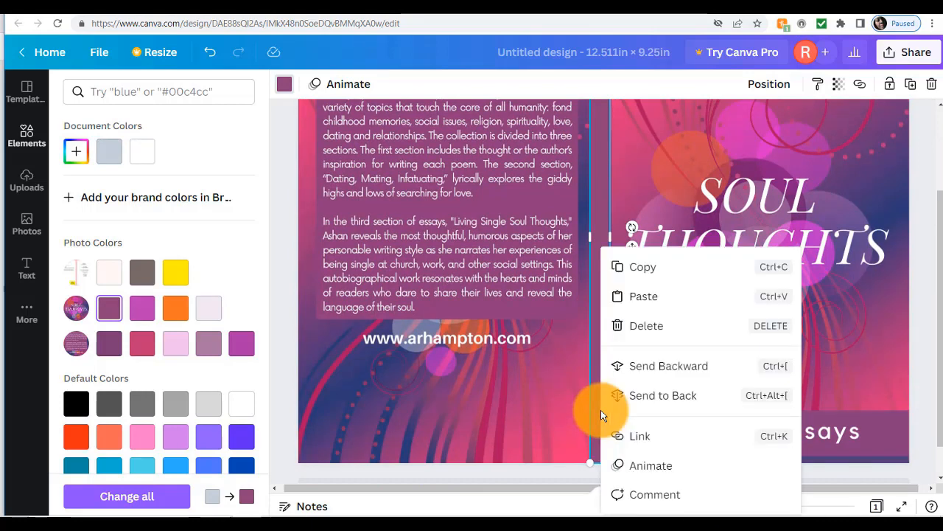
{"action": "left_click", "coordinate": [652, 396]}
{"action": "scroll", "coordinate": [922, 269], "scroll_direction": "up", "scroll_amount": 1}
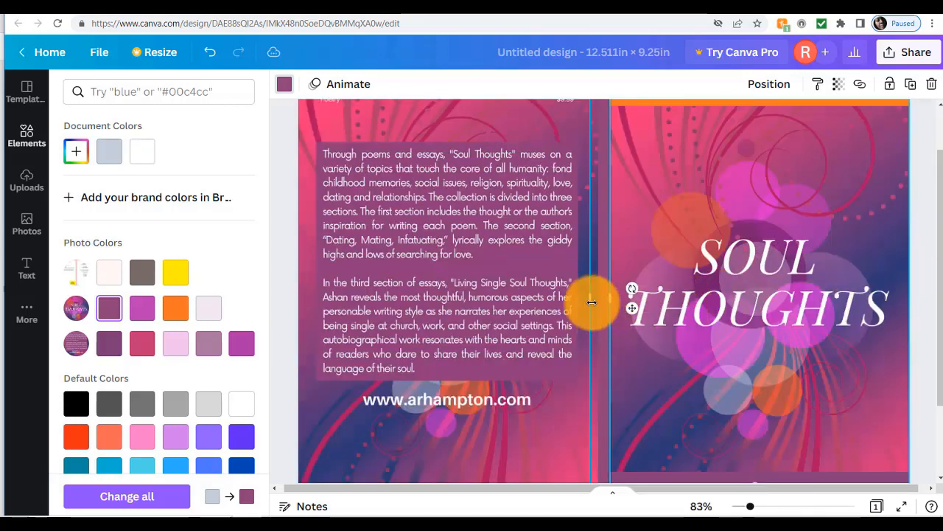
{"action": "left_click_drag", "start_coordinate": [594, 297], "coordinate": [611, 296]}
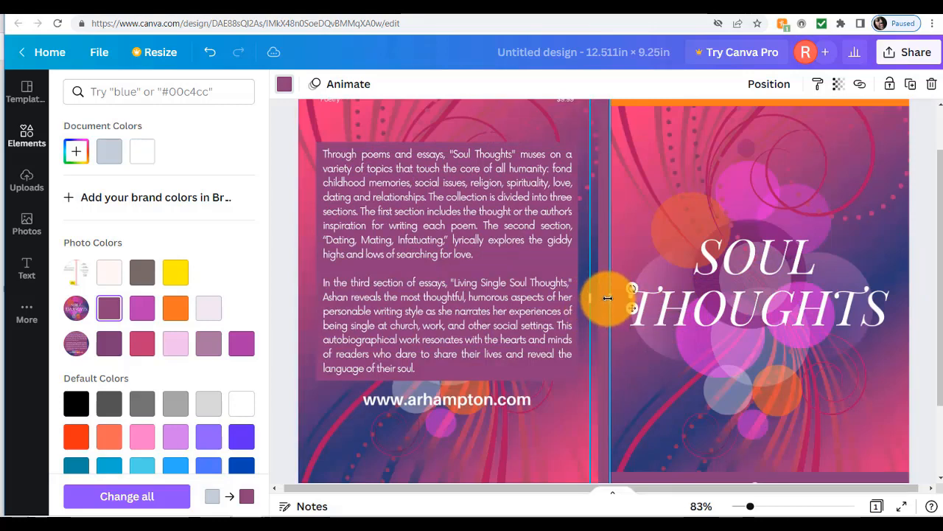
{"action": "scroll", "coordinate": [605, 260], "scroll_direction": "up", "scroll_amount": 1}
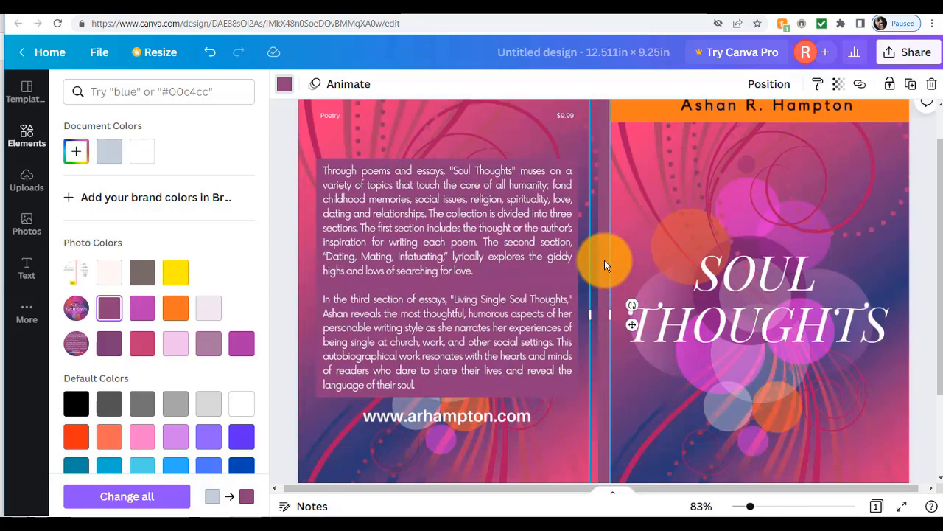
{"action": "scroll", "coordinate": [604, 265], "scroll_direction": "down", "scroll_amount": 1}
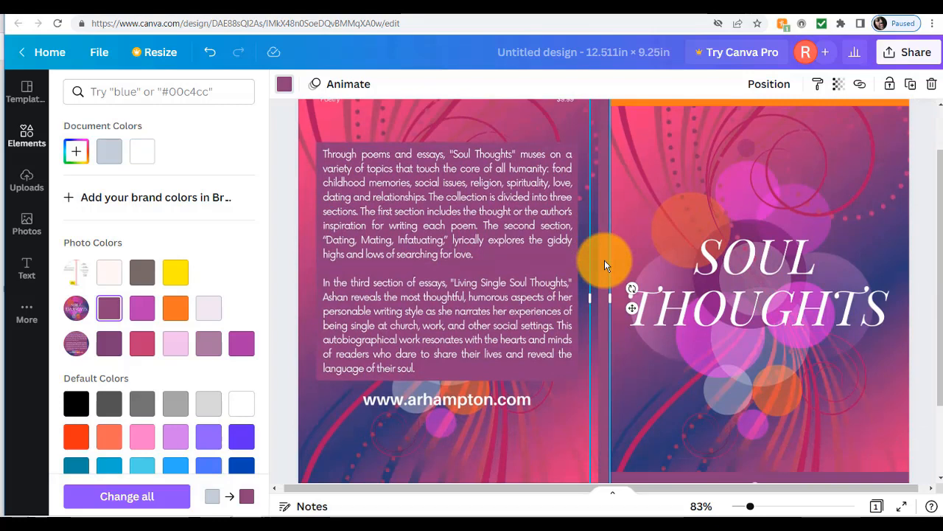
{"action": "left_click_drag", "start_coordinate": [751, 506], "coordinate": [745, 508]}
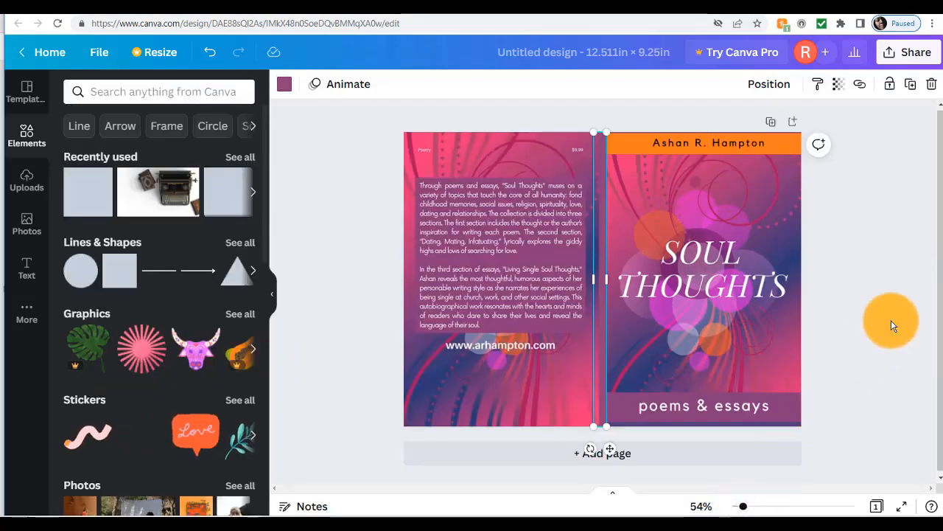
{"action": "left_click", "coordinate": [876, 333]}
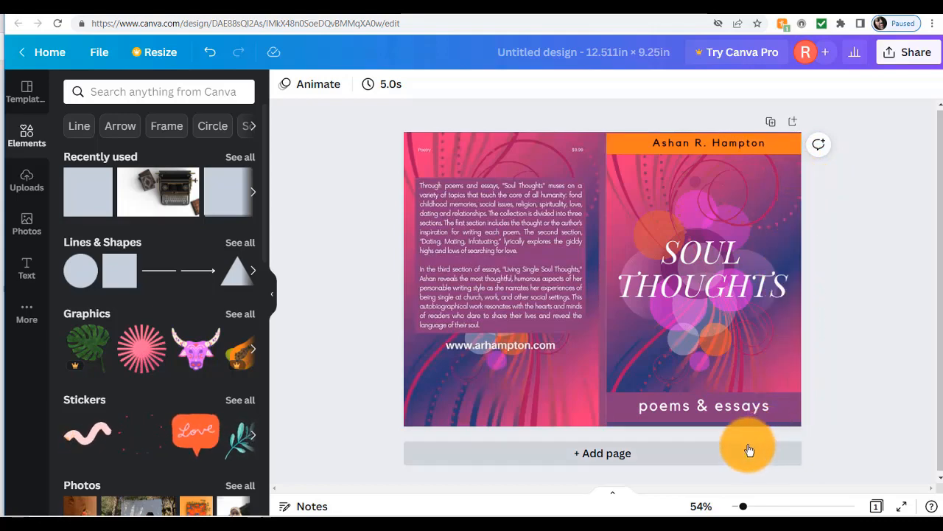
{"action": "left_click_drag", "start_coordinate": [744, 508], "coordinate": [748, 506]}
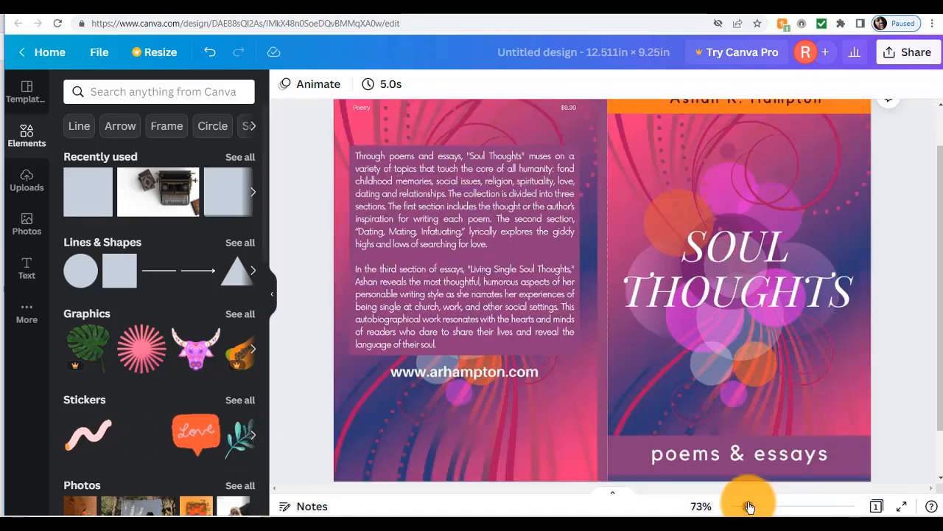
{"action": "scroll", "coordinate": [922, 278], "scroll_direction": "up", "scroll_amount": 2}
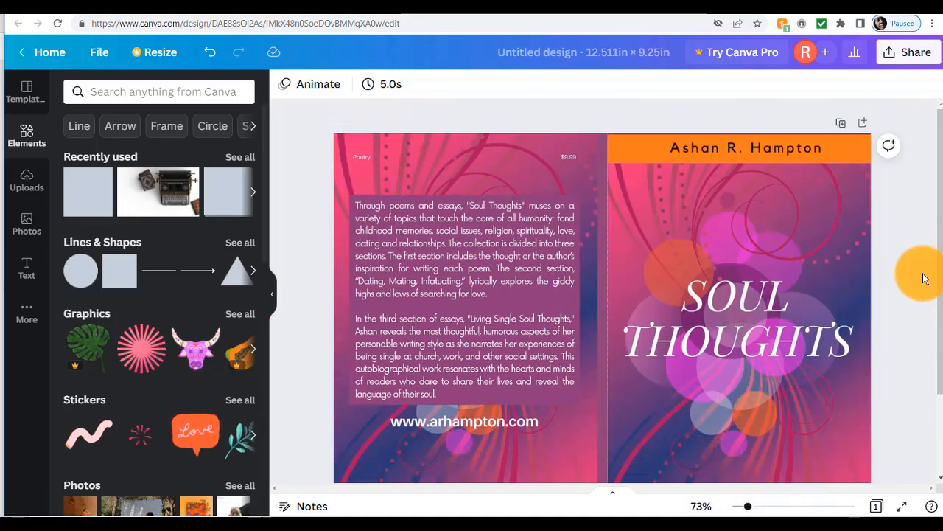
{"action": "left_click_drag", "start_coordinate": [748, 506], "coordinate": [746, 510]}
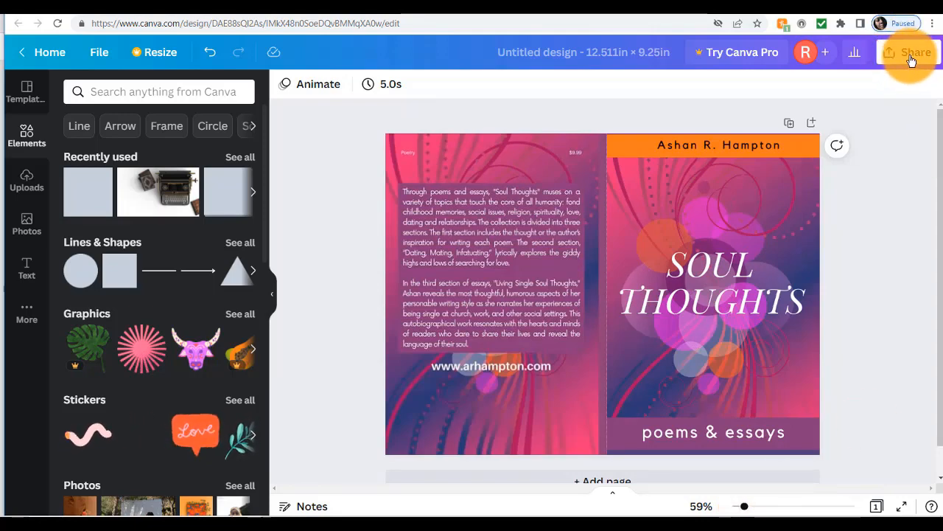
Download the cover spread with the file type set to PDF Print.
{"action": "left_click", "coordinate": [911, 58]}
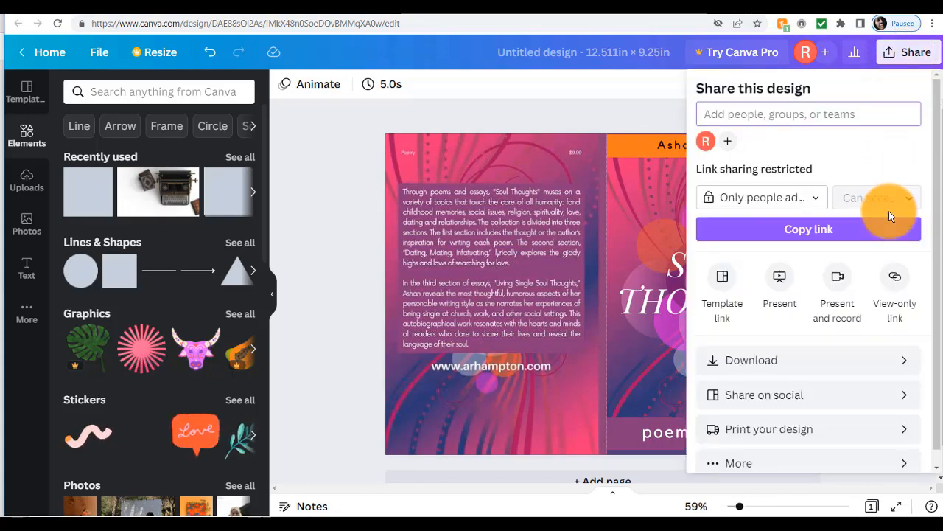
{"action": "left_click", "coordinate": [892, 366]}
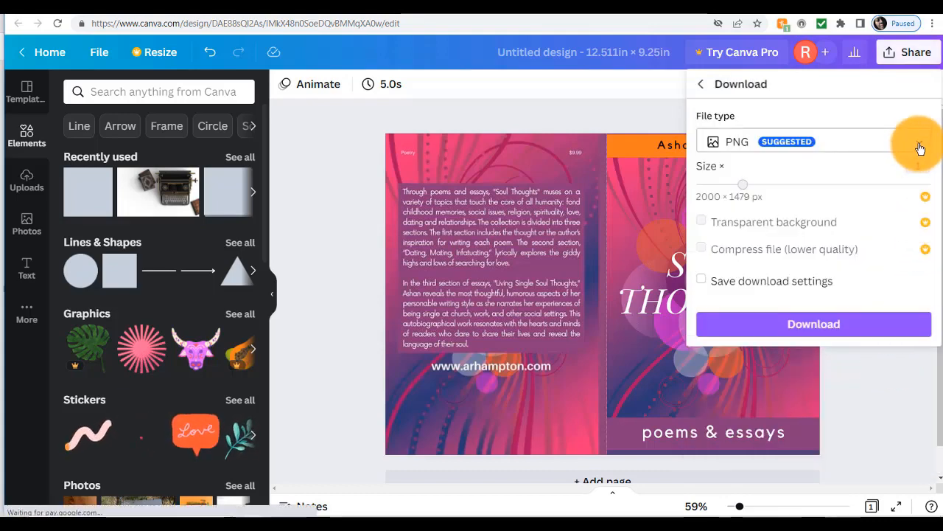
{"action": "left_click", "coordinate": [920, 145]}
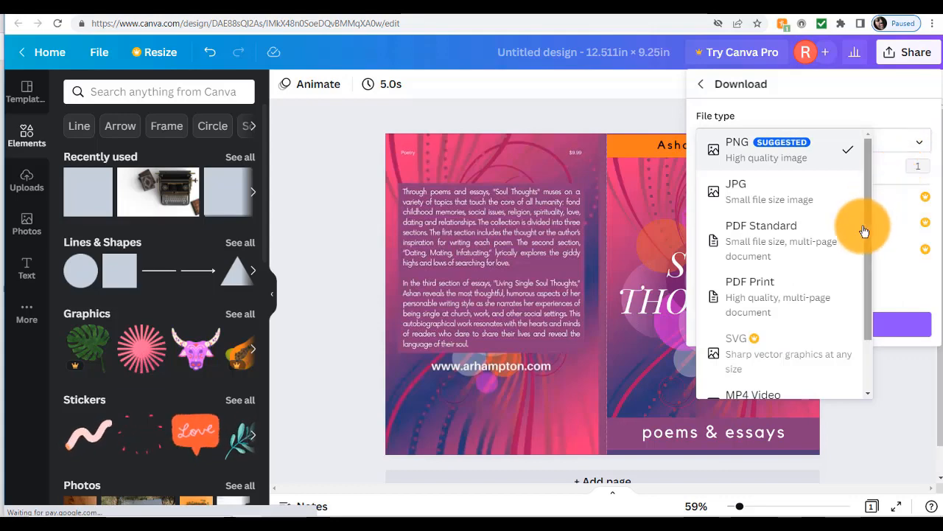
{"action": "scroll", "coordinate": [859, 233], "scroll_direction": "down", "scroll_amount": 1}
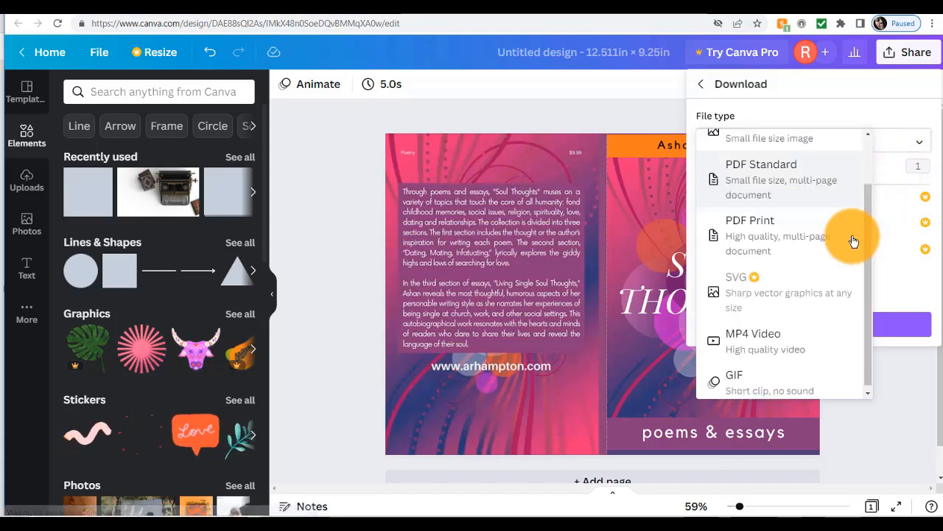
{"action": "left_click", "coordinate": [787, 251]}
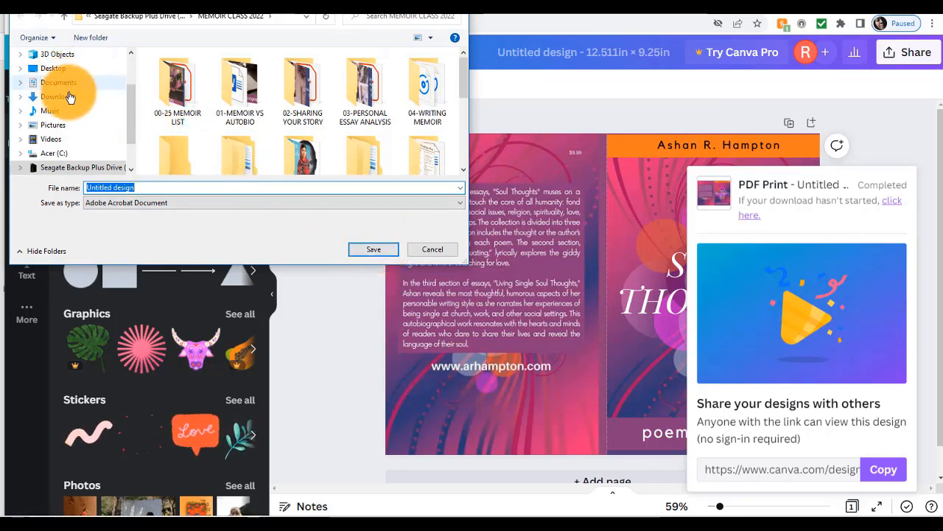
Save the cover PDF and dismiss the download-complete message.
{"action": "left_click", "coordinate": [374, 250]}
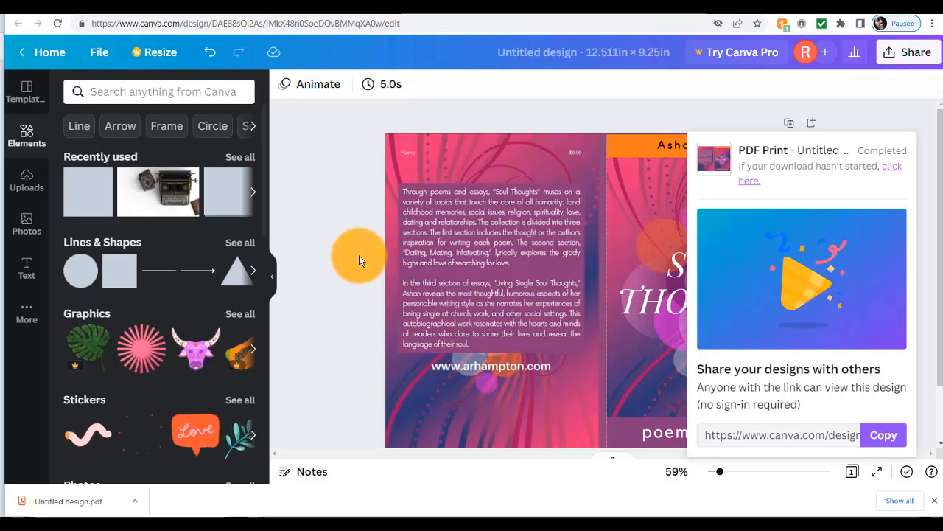
{"action": "left_click", "coordinate": [359, 260]}
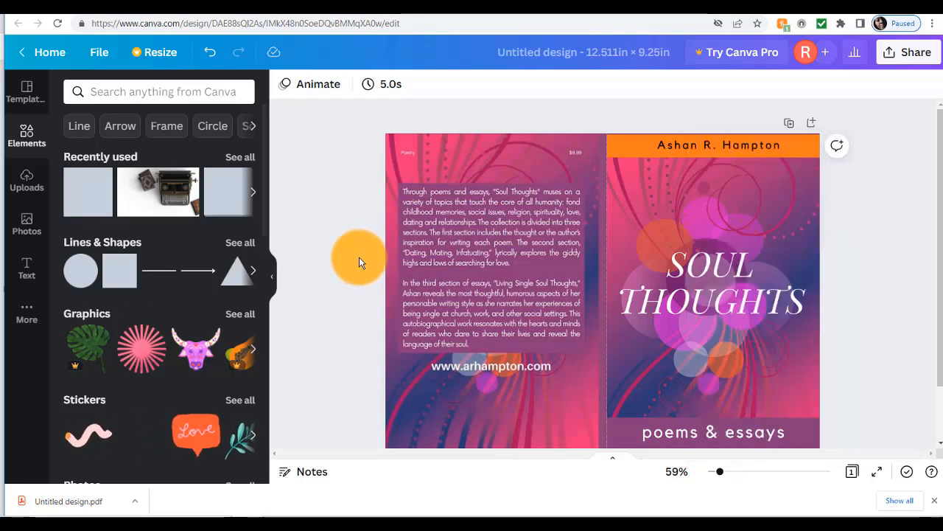
{"action": "scroll", "coordinate": [360, 255], "scroll_direction": "down", "scroll_amount": 1}
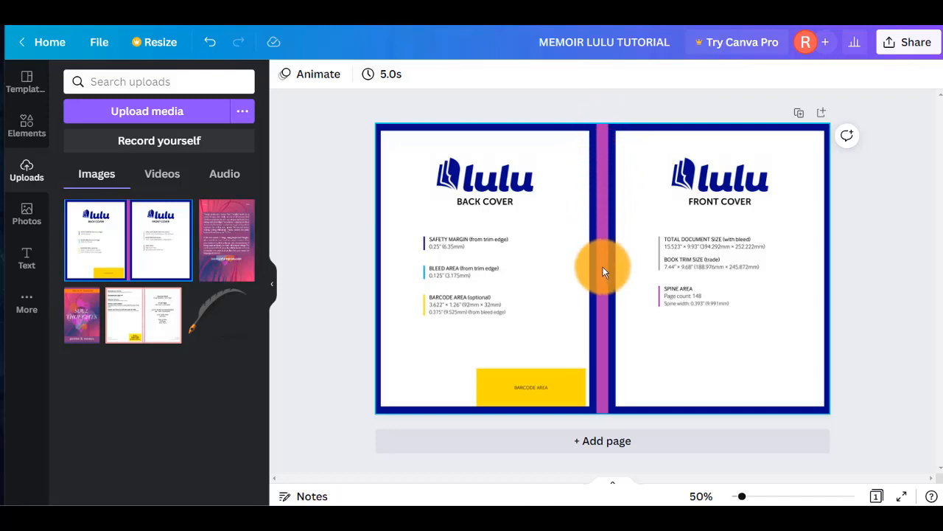
Add a subheading text box reading 'Memoir Writing' and the author's name, rotated to run vertically.
{"action": "left_click", "coordinate": [27, 255]}
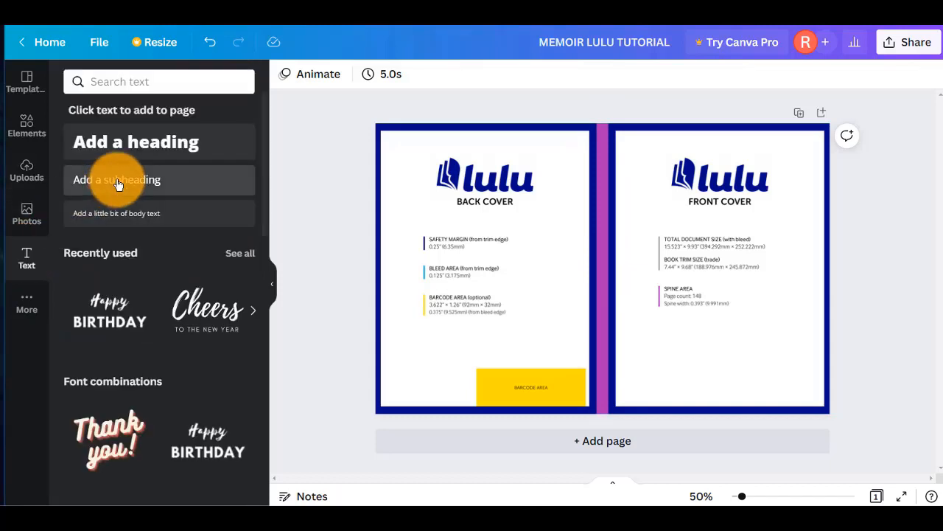
{"action": "left_click_drag", "start_coordinate": [118, 183], "coordinate": [550, 246]}
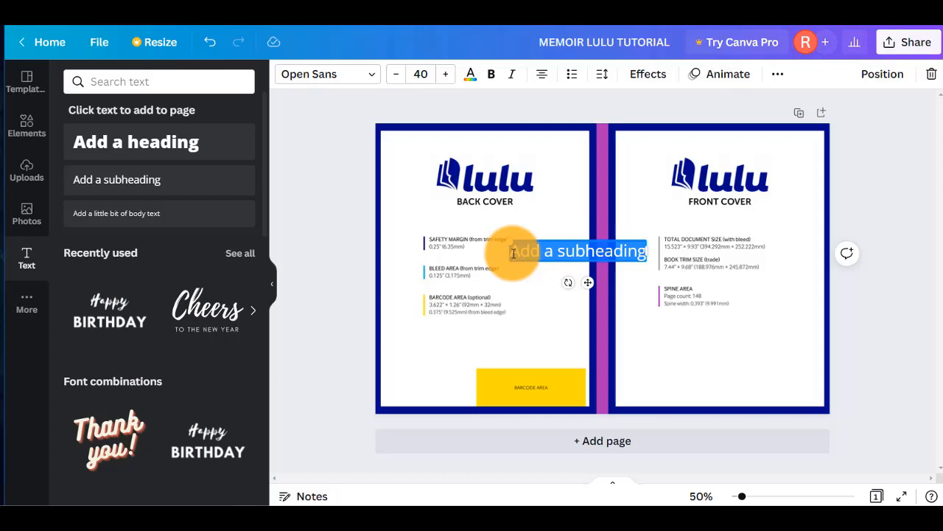
{"action": "type", "text": "Memoir "}
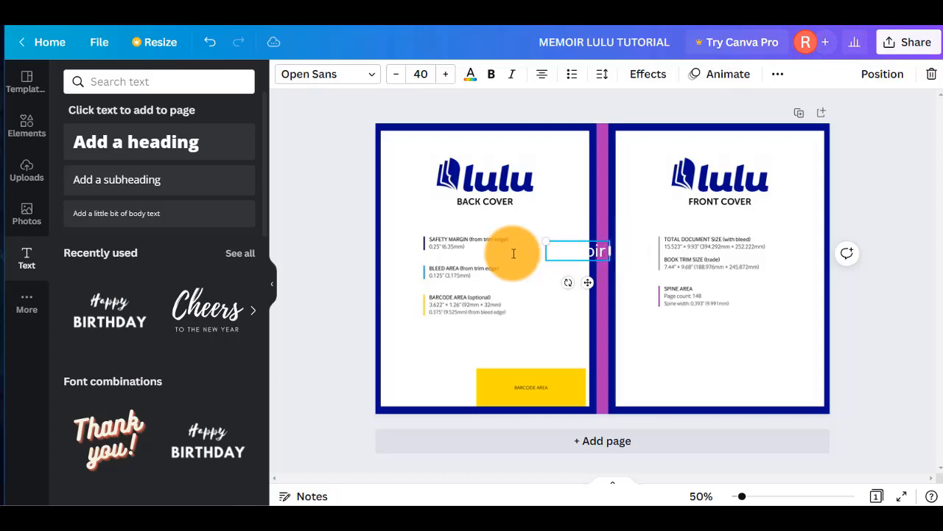
{"action": "type", "text": "Writ"}
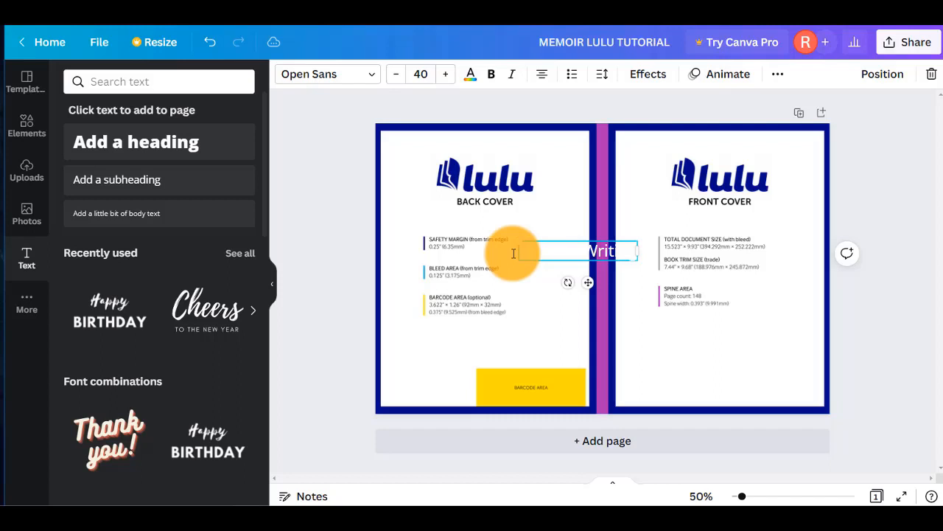
{"action": "type", "text": "ing"}
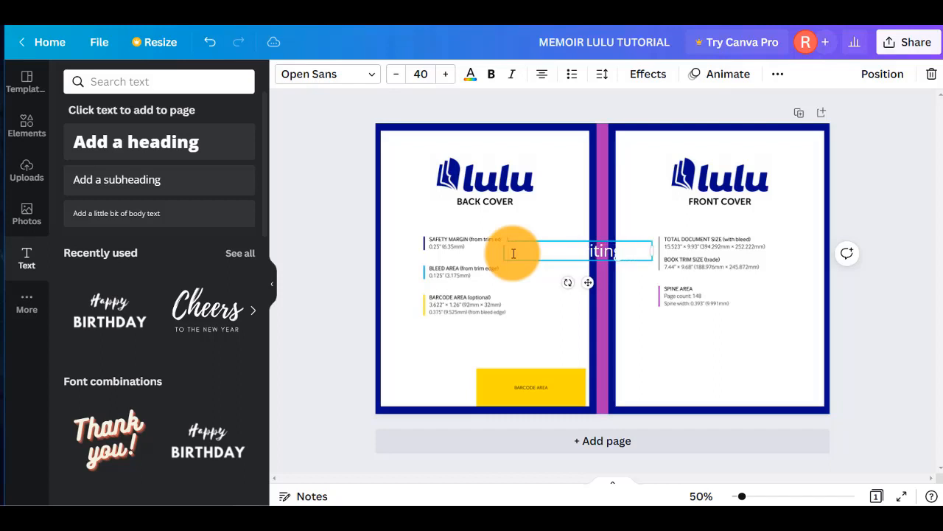
{"action": "type", "text": "rkbook"}
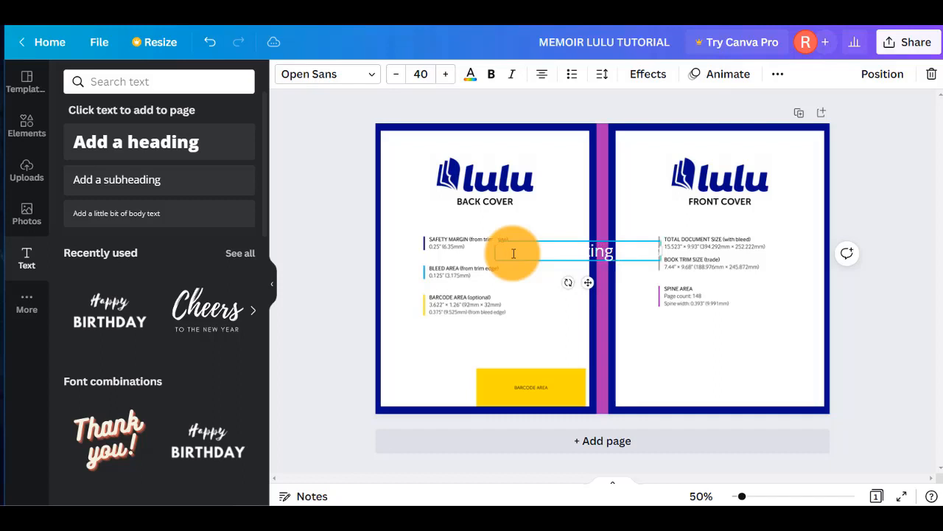
{"action": "type", "text": "Asha"}
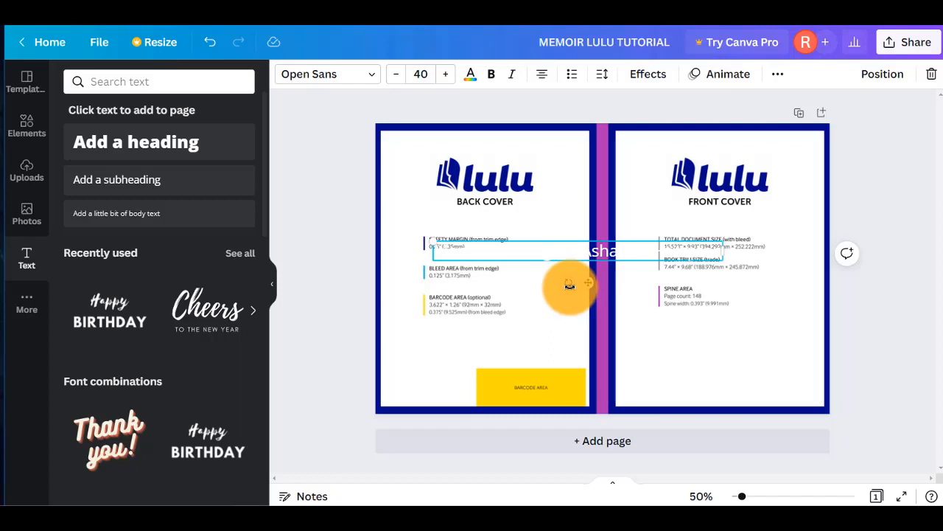
{"action": "left_click_drag", "start_coordinate": [565, 291], "coordinate": [379, 231]}
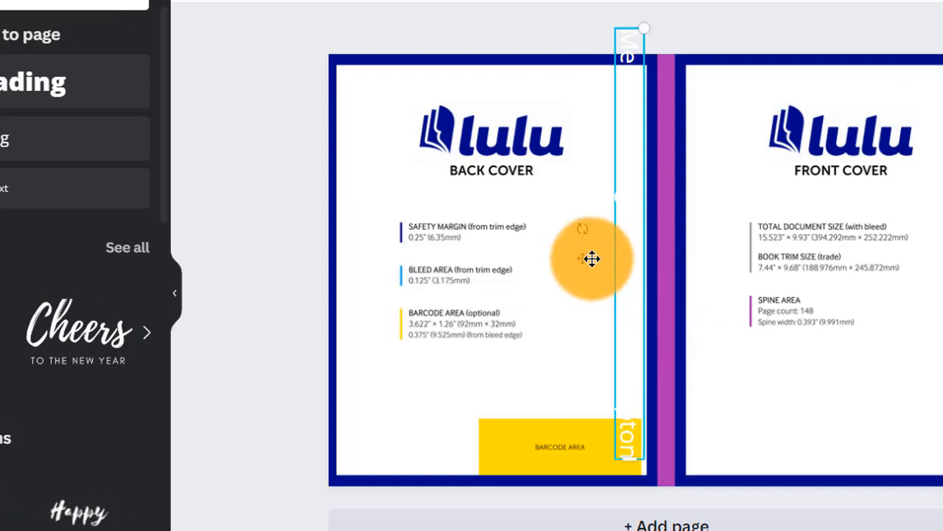
Move the vertical text onto the purple spine and shrink its font from 40 to 31.
{"action": "left_click_drag", "start_coordinate": [592, 259], "coordinate": [618, 263]}
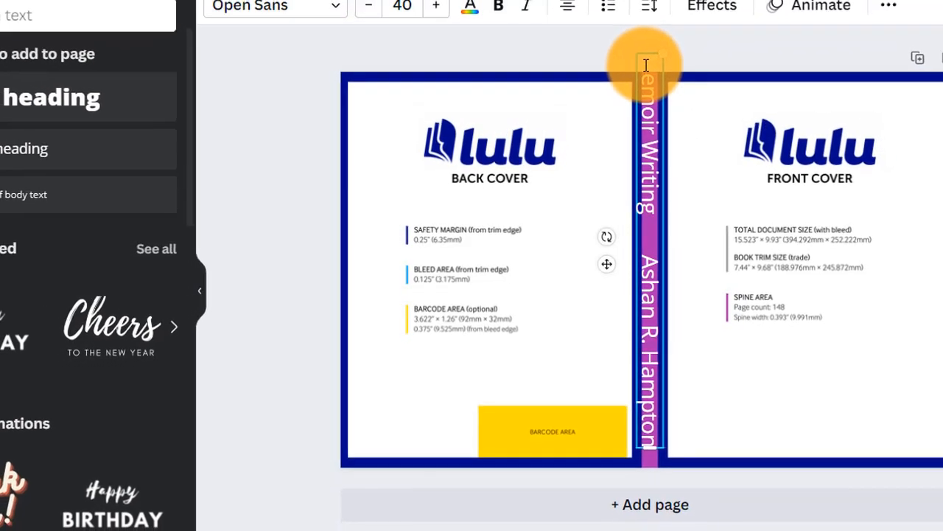
{"action": "double_click", "coordinate": [635, 79]}
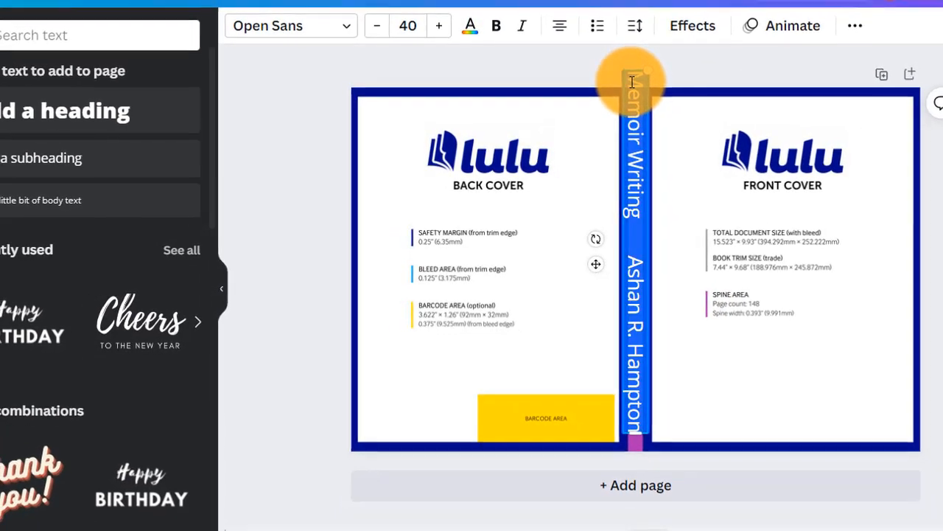
{"action": "left_click", "coordinate": [381, 33]}
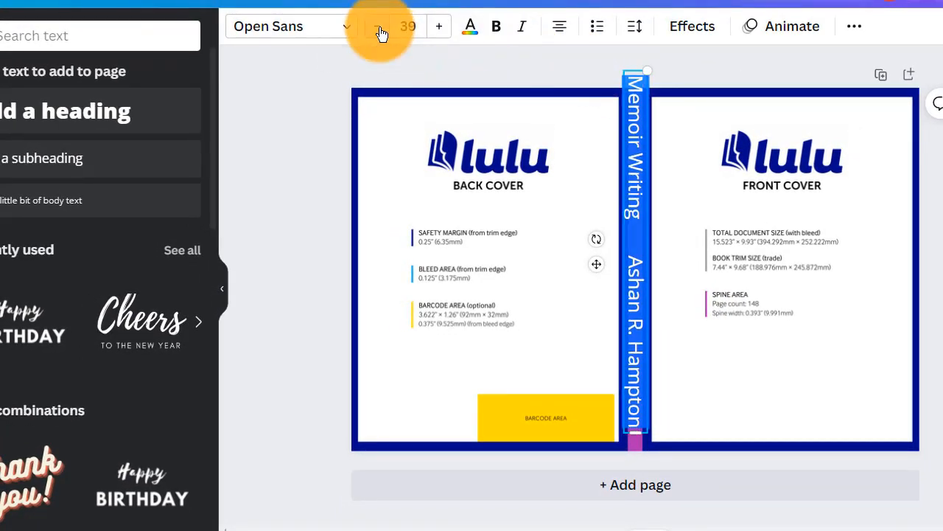
{"action": "left_click", "coordinate": [380, 33]}
{"action": "left_click", "coordinate": [380, 33]}
{"action": "left_click", "coordinate": [380, 33]}
{"action": "left_click", "coordinate": [380, 33]}
{"action": "left_click", "coordinate": [380, 34]}
{"action": "left_click", "coordinate": [380, 33]}
{"action": "left_click", "coordinate": [380, 33]}
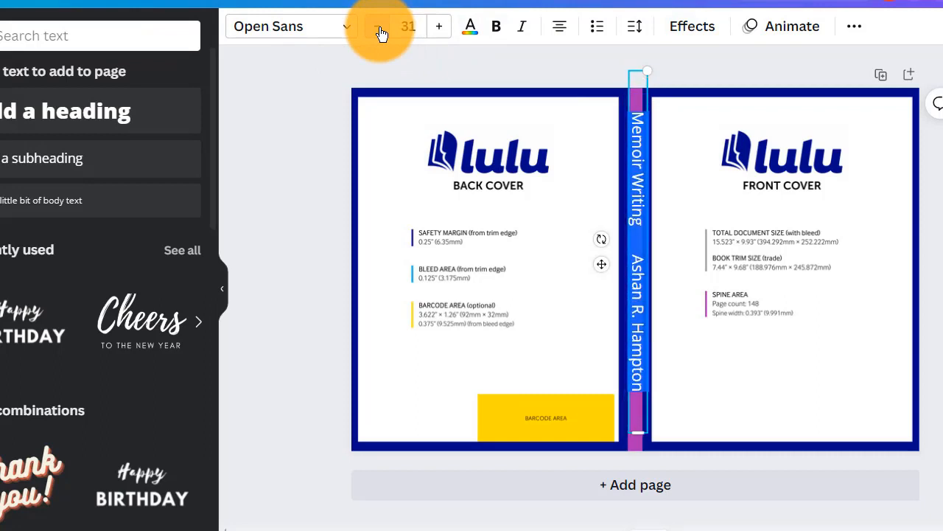
{"action": "left_click", "coordinate": [380, 33]}
{"action": "left_click", "coordinate": [380, 33]}
{"action": "left_click", "coordinate": [380, 33]}
{"action": "left_click", "coordinate": [380, 33]}
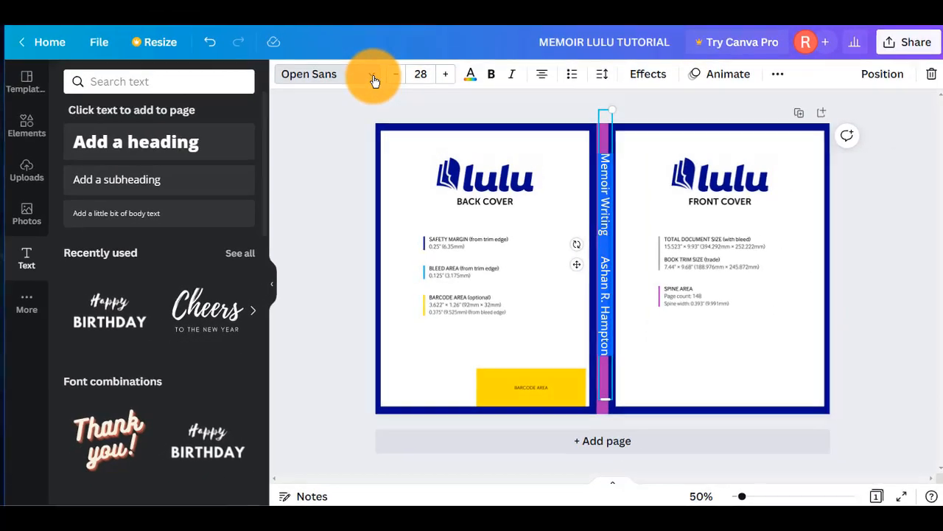
Switch the spine text to Glacial Indifference at font size 24.
{"action": "left_click", "coordinate": [375, 81]}
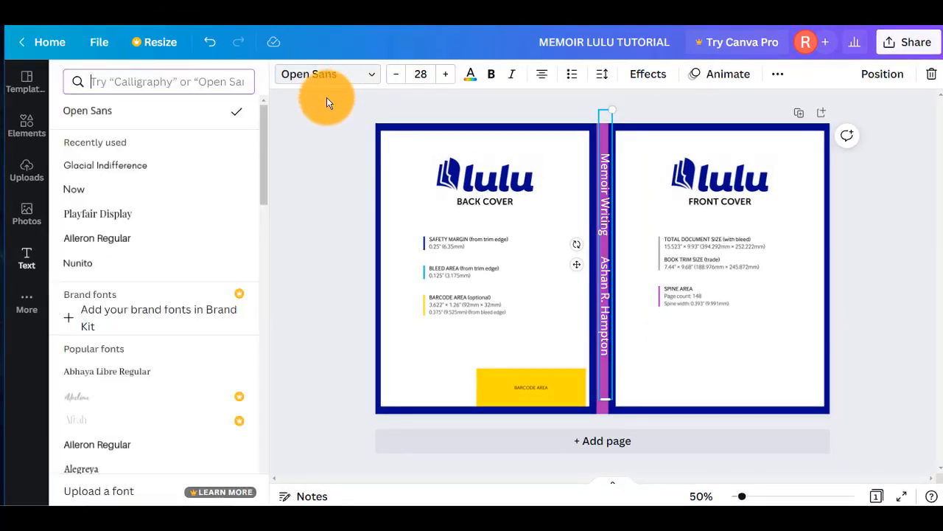
{"action": "left_click", "coordinate": [114, 167]}
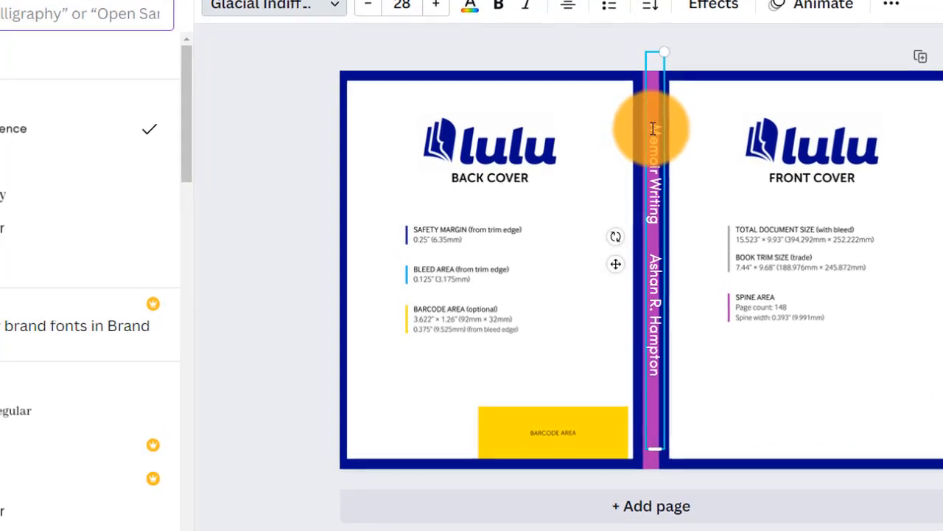
{"action": "triple_click", "coordinate": [653, 129]}
{"action": "left_click", "coordinate": [369, 8]}
{"action": "left_click", "coordinate": [370, 8]}
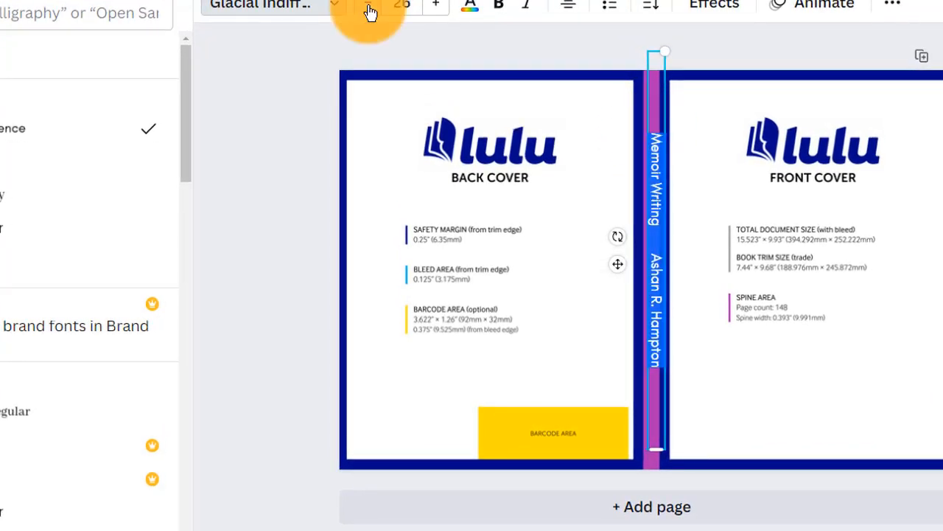
{"action": "left_click", "coordinate": [370, 9]}
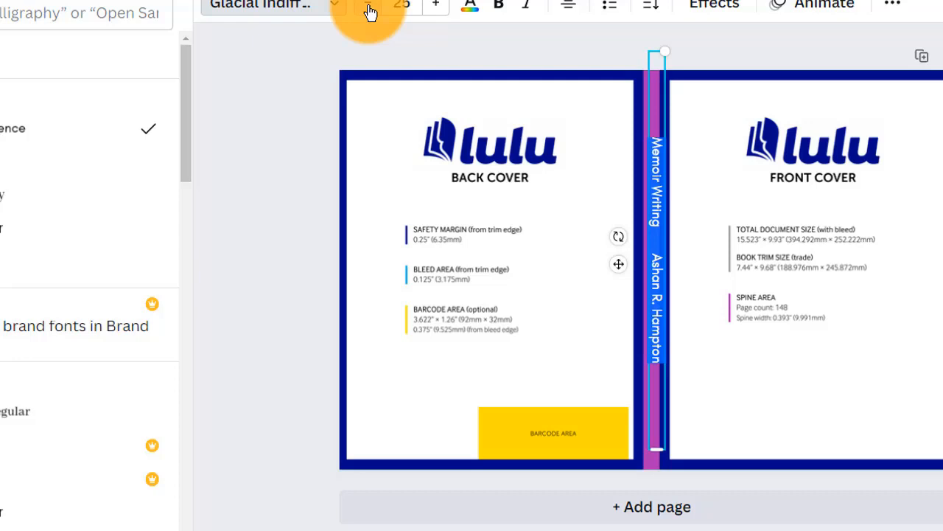
{"action": "left_click", "coordinate": [370, 9]}
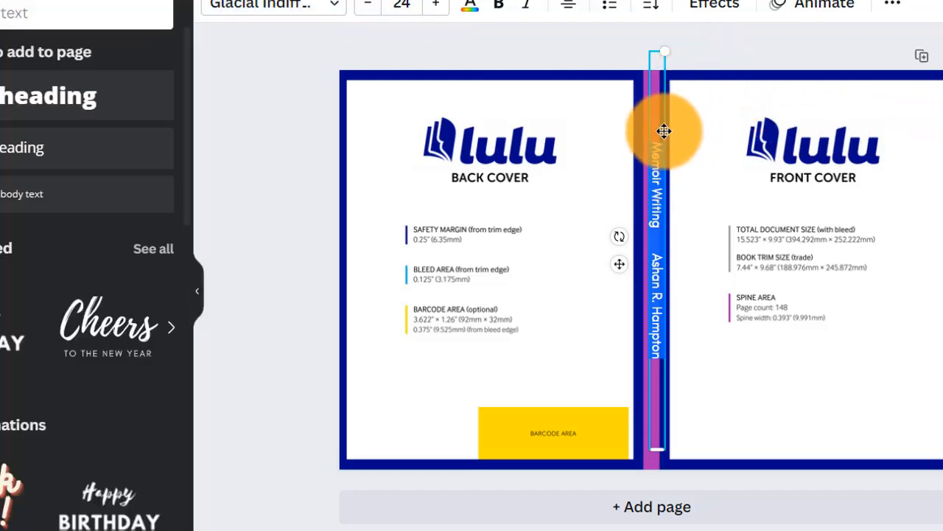
Re-centre the spine text on the purple spine strip.
{"action": "left_click_drag", "start_coordinate": [663, 131], "coordinate": [661, 132]}
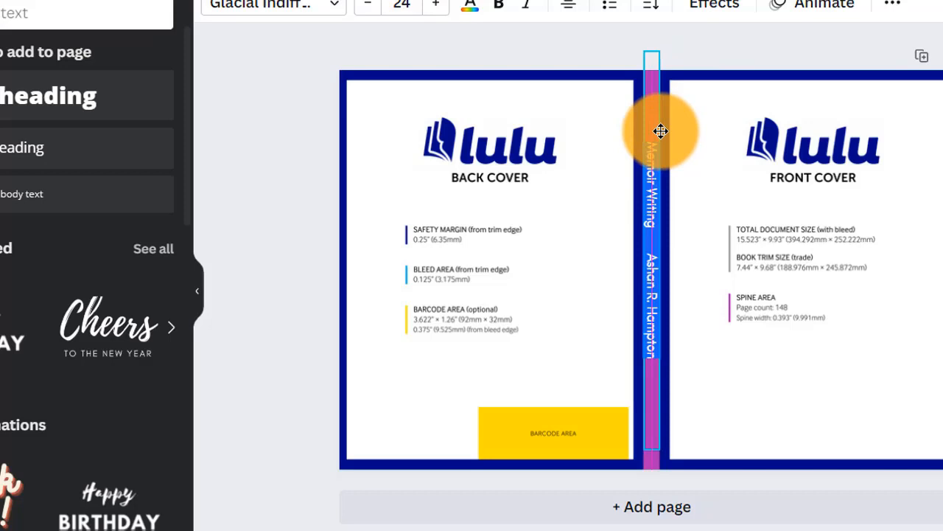
{"action": "left_click_drag", "start_coordinate": [660, 131], "coordinate": [663, 141]}
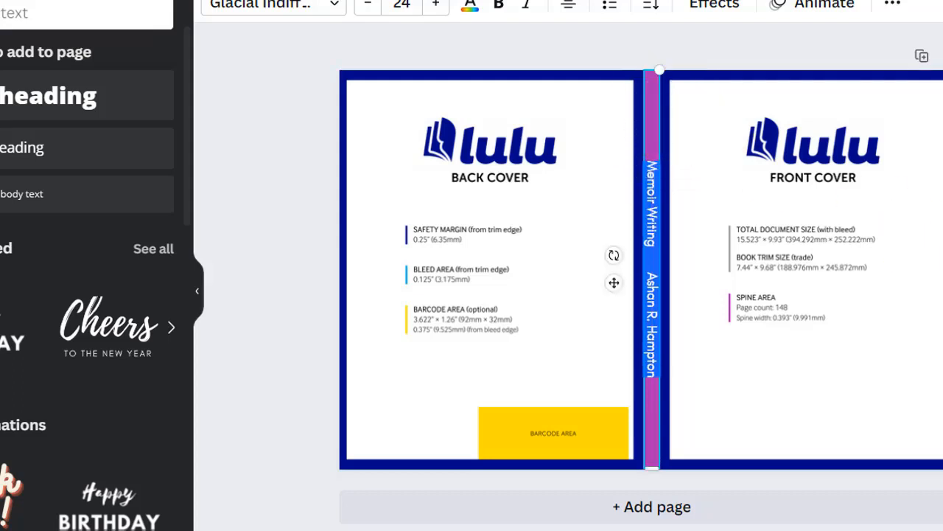
{"action": "key", "text": "Escape"}
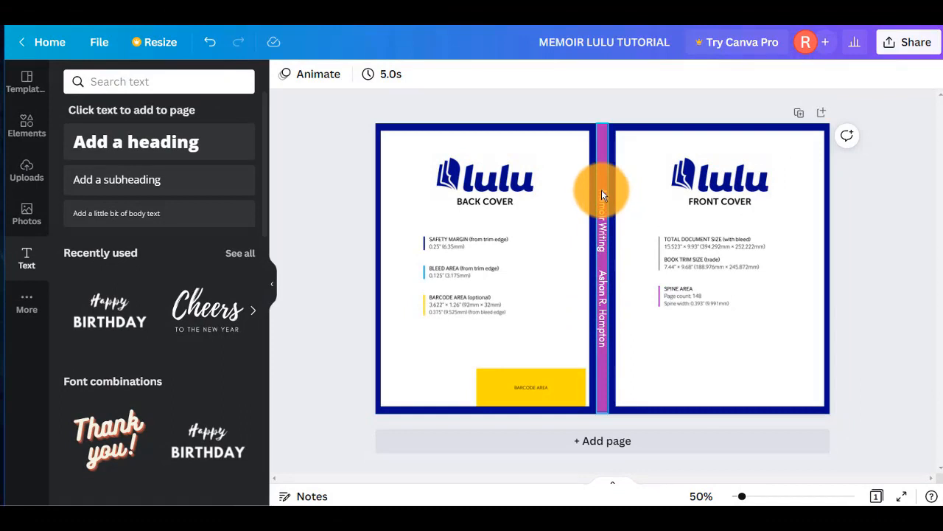
Lower the spine text size to 20, then bump it back up to 21.
{"action": "left_click", "coordinate": [601, 189]}
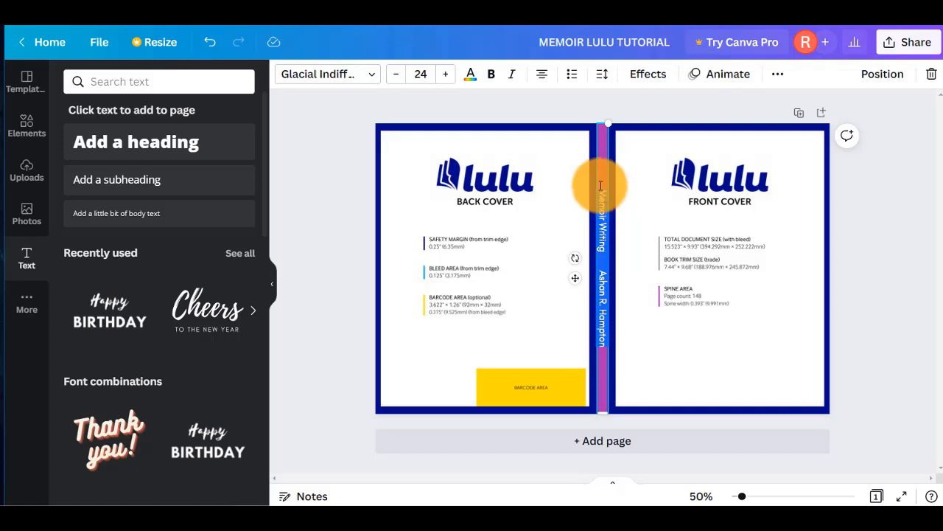
{"action": "left_click", "coordinate": [398, 78]}
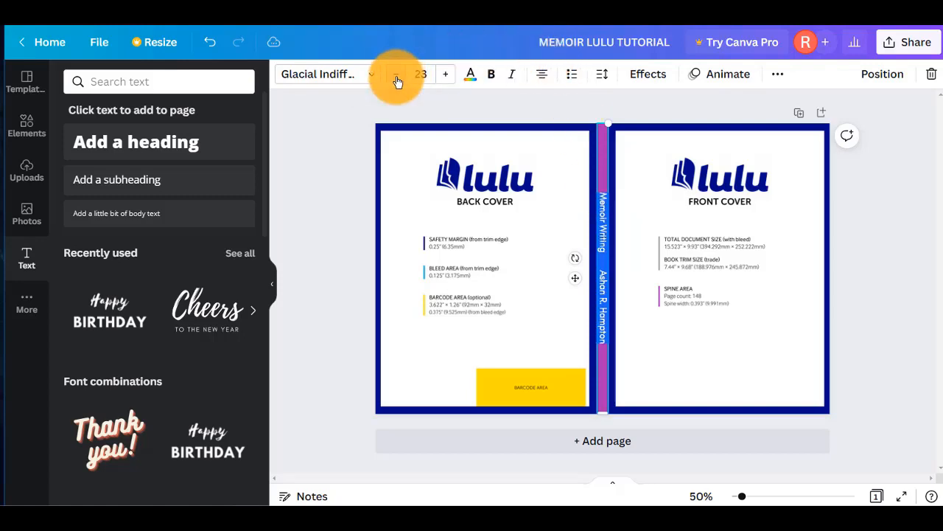
{"action": "left_click", "coordinate": [397, 77]}
{"action": "left_click", "coordinate": [397, 77]}
{"action": "left_click", "coordinate": [398, 78]}
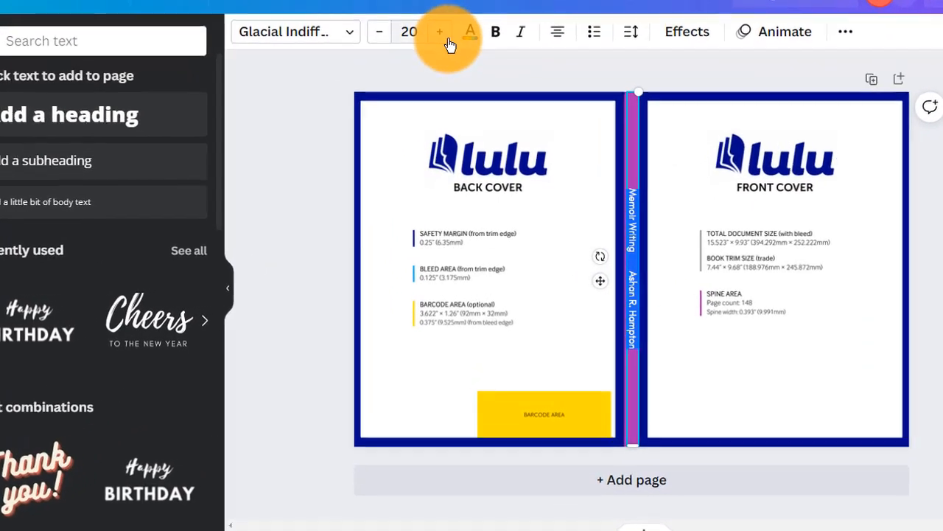
{"action": "left_click", "coordinate": [442, 39]}
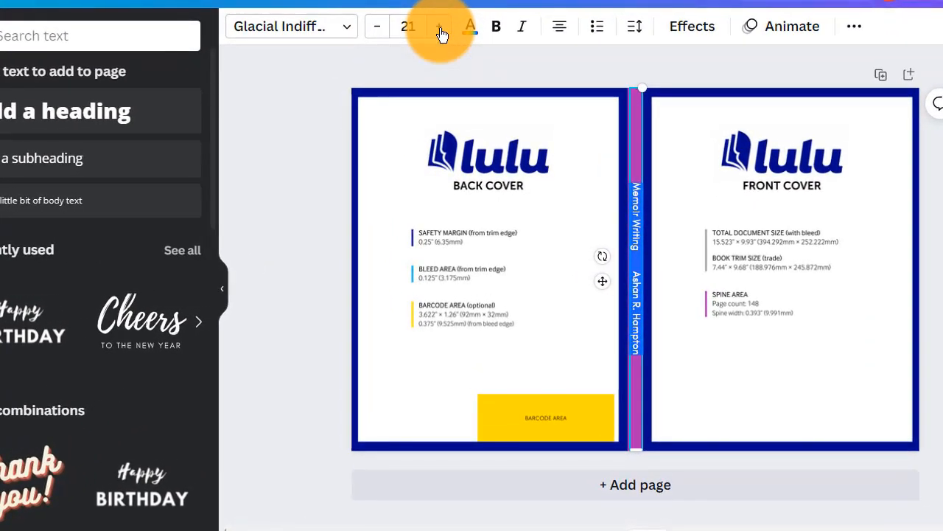
Edit the spine text to separate 'Memoir Writing' from the author's name along the spine.
{"action": "left_click", "coordinate": [643, 171]}
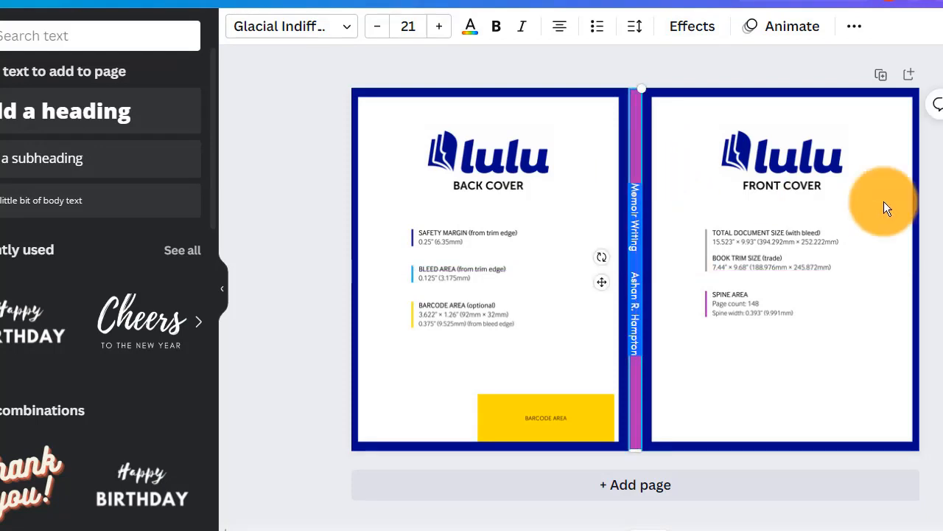
{"action": "key", "text": "Escape"}
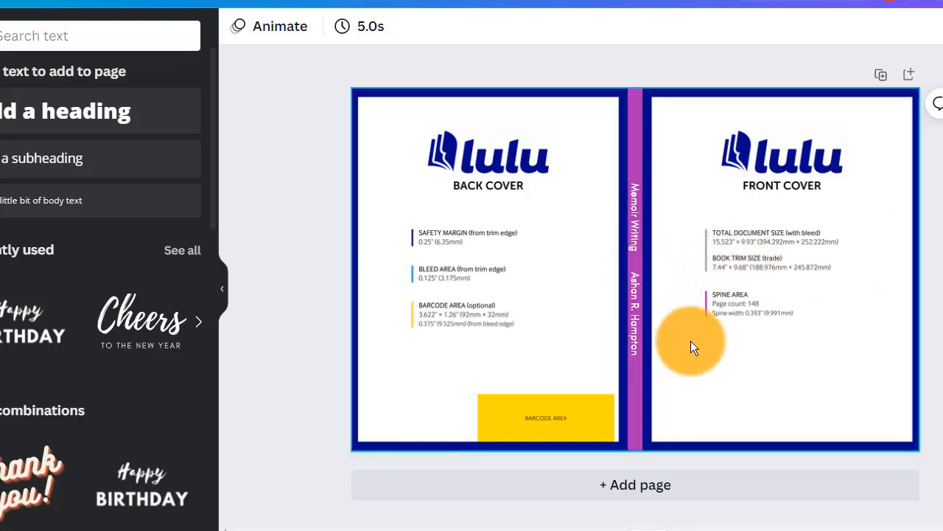
{"action": "left_click", "coordinate": [638, 255]}
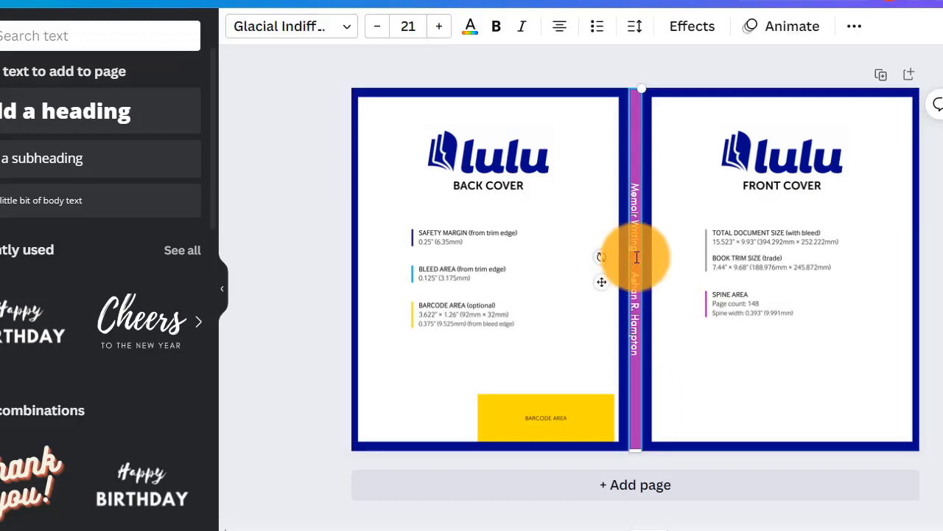
{"action": "left_click_drag", "start_coordinate": [634, 257], "coordinate": [632, 210]}
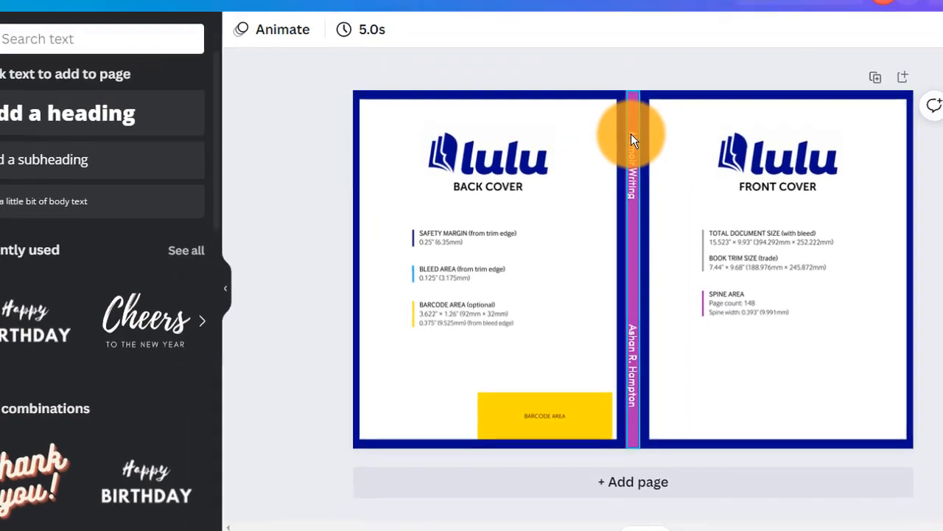
Reduce the spine text to size 18 and review its placement on the spine.
{"action": "left_click", "coordinate": [624, 145]}
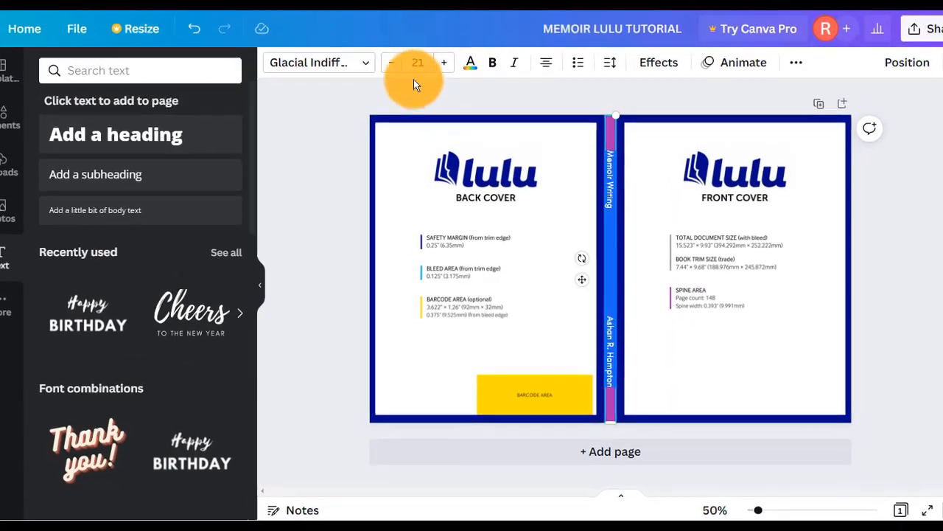
{"action": "left_click", "coordinate": [394, 70]}
{"action": "left_click", "coordinate": [393, 70]}
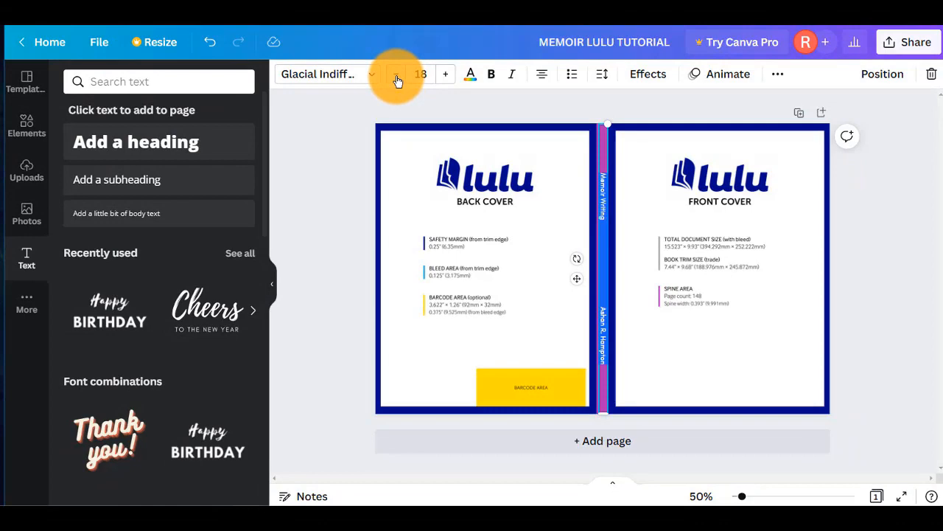
{"action": "left_click", "coordinate": [881, 239]}
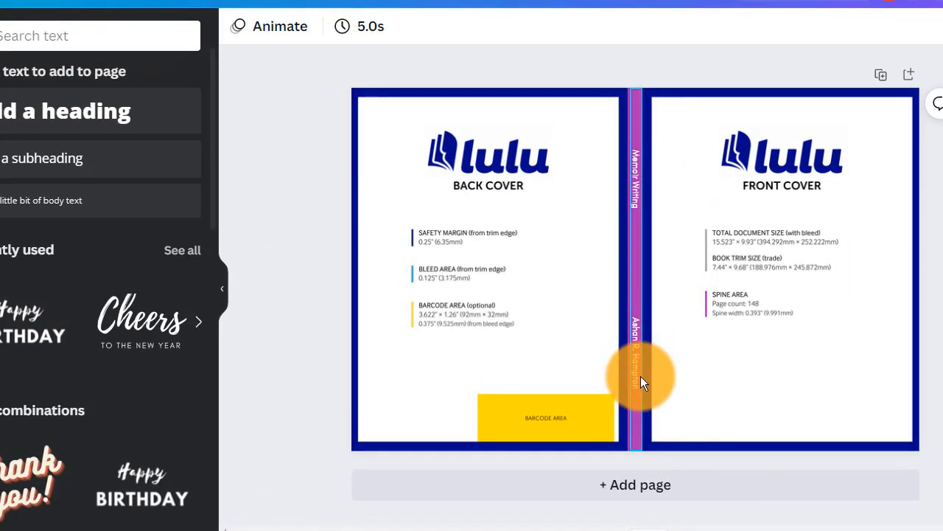
{"action": "left_click", "coordinate": [642, 271]}
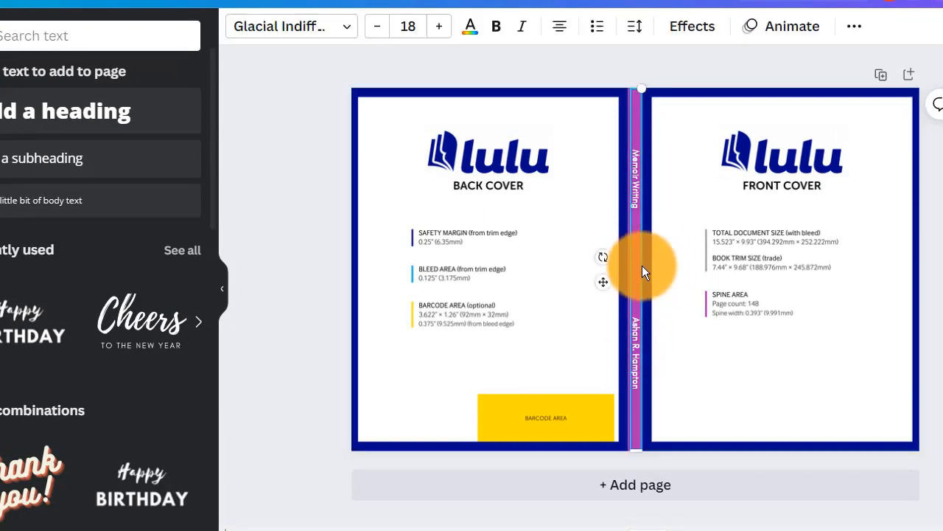